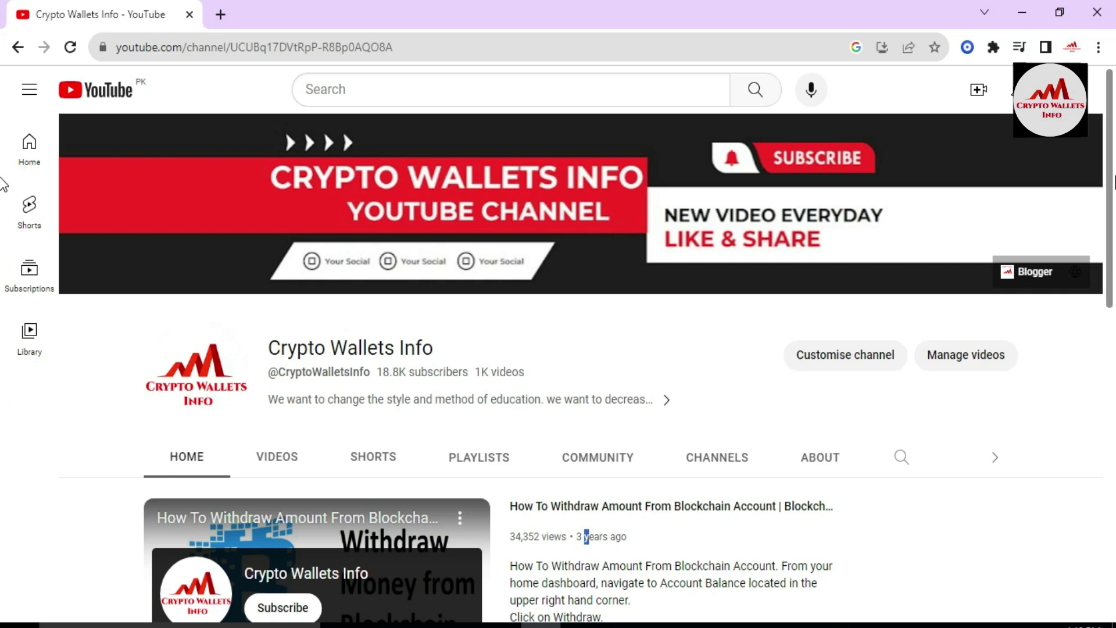
Browse the Crypto Wallets Info channel home page, then switch to its Videos tab.
scroll(4, 279, down, 8)
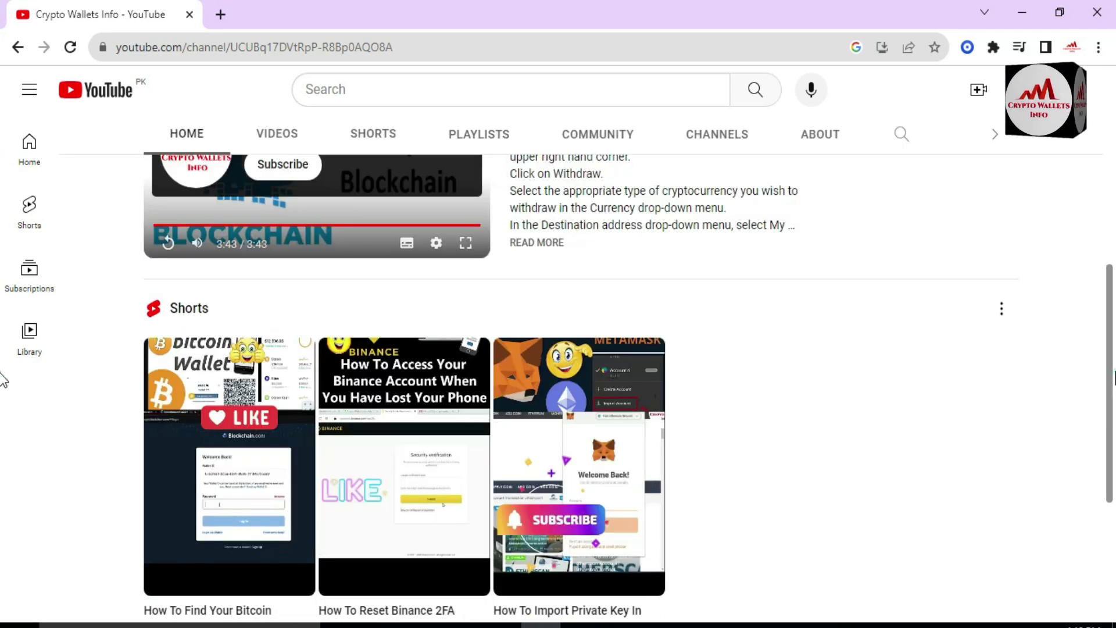
scroll(4, 459, down, 4)
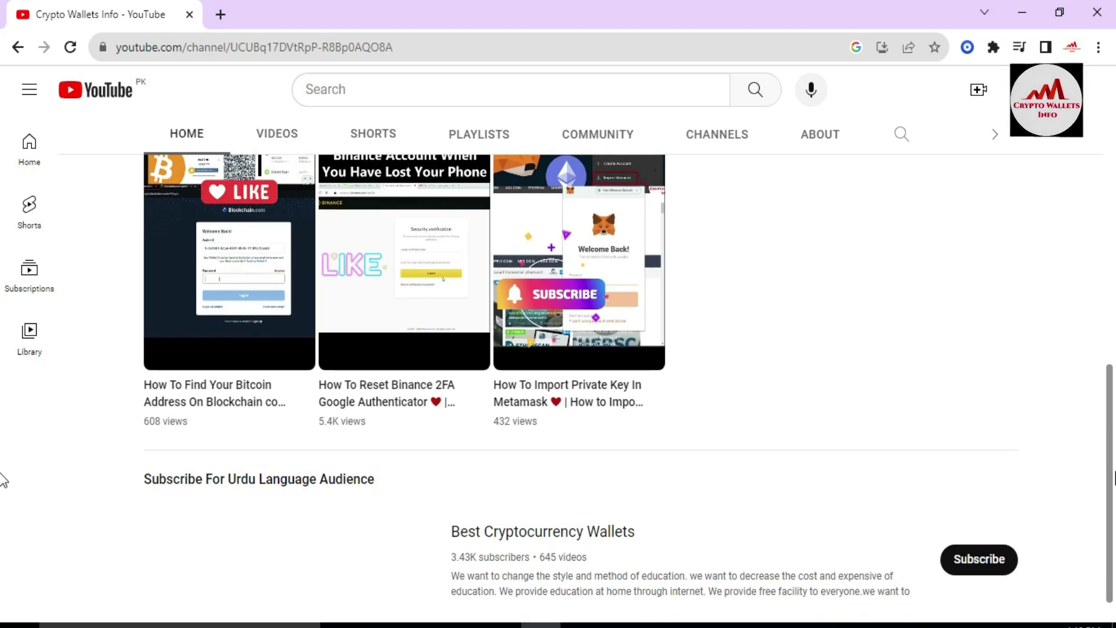
scroll(4, 489, down, 1)
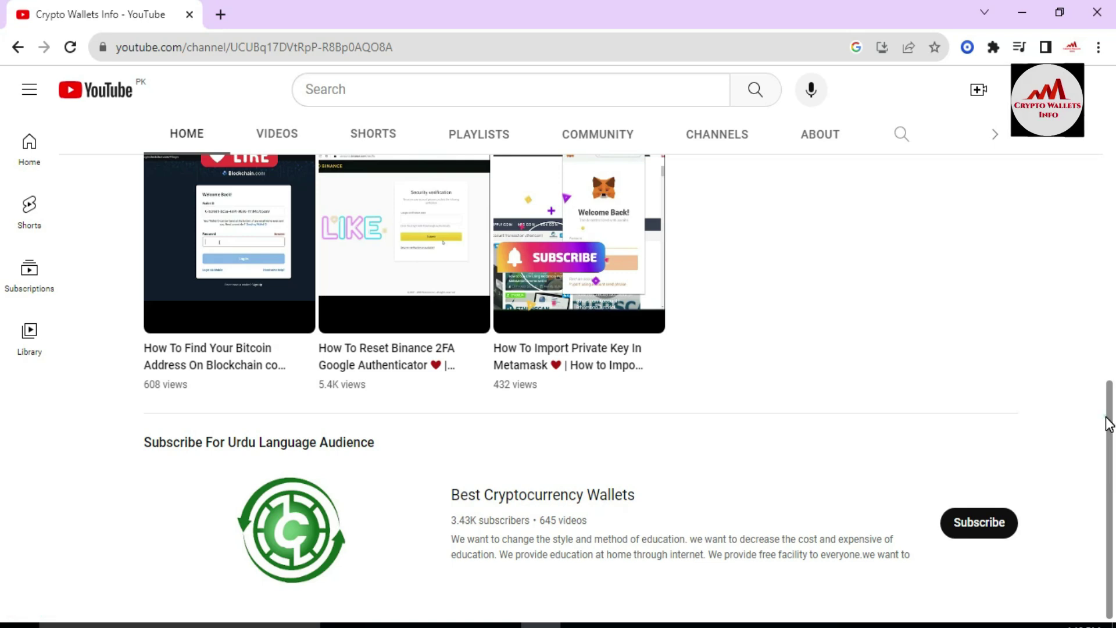
scroll(1108, 422, up, 4)
scroll(1107, 419, down, 4)
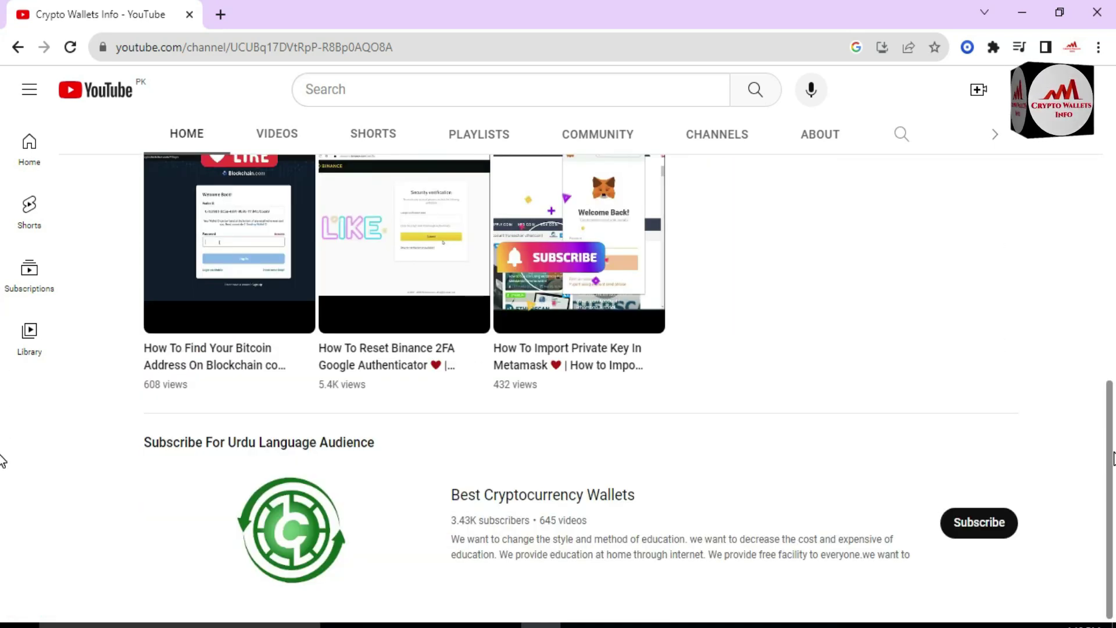
scroll(2, 285, up, 5)
scroll(3, 273, up, 5)
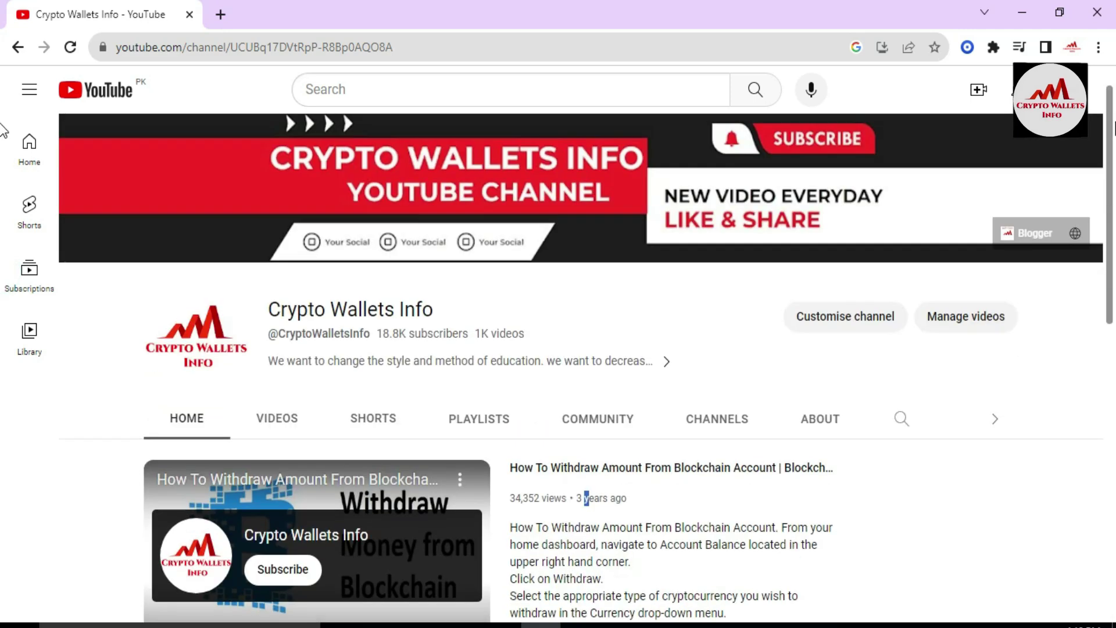
click(282, 424)
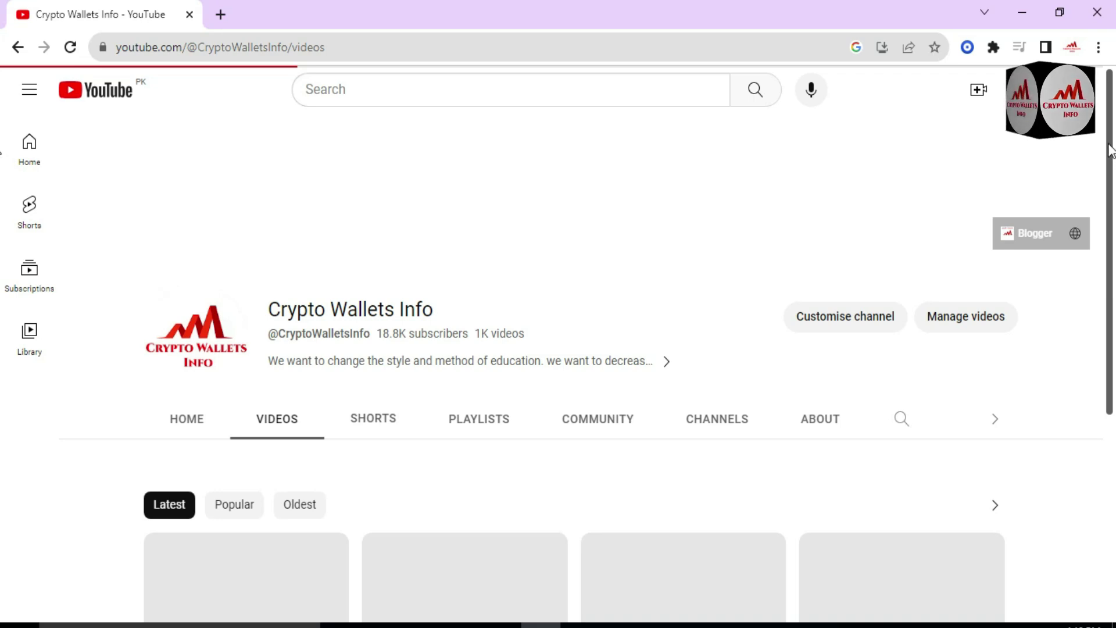
Scroll to the latest video thumbnails and open the Coinbase Wallet extension's unlock prompt.
scroll(3, 215, down, 4)
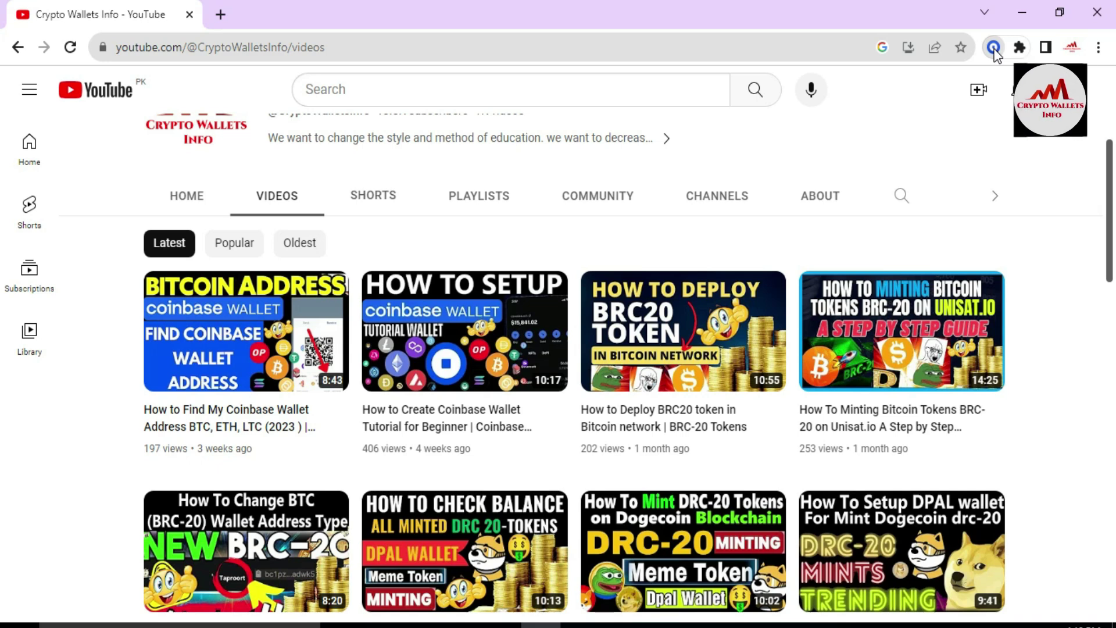
click(993, 47)
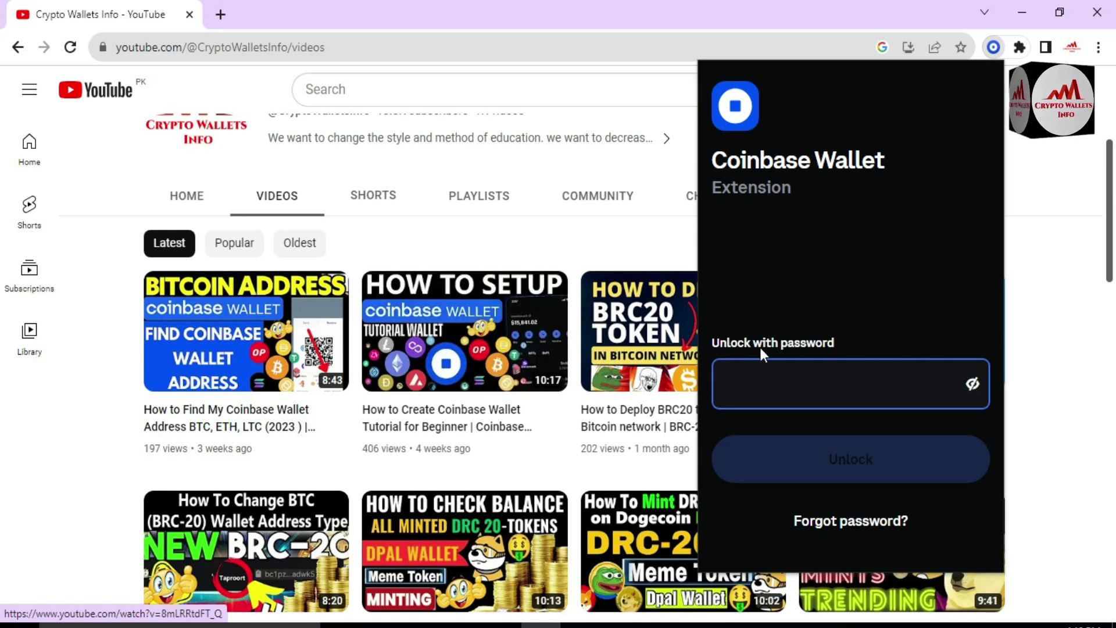
Enter the wallet password in the 'Unlock with password' field.
click(771, 380)
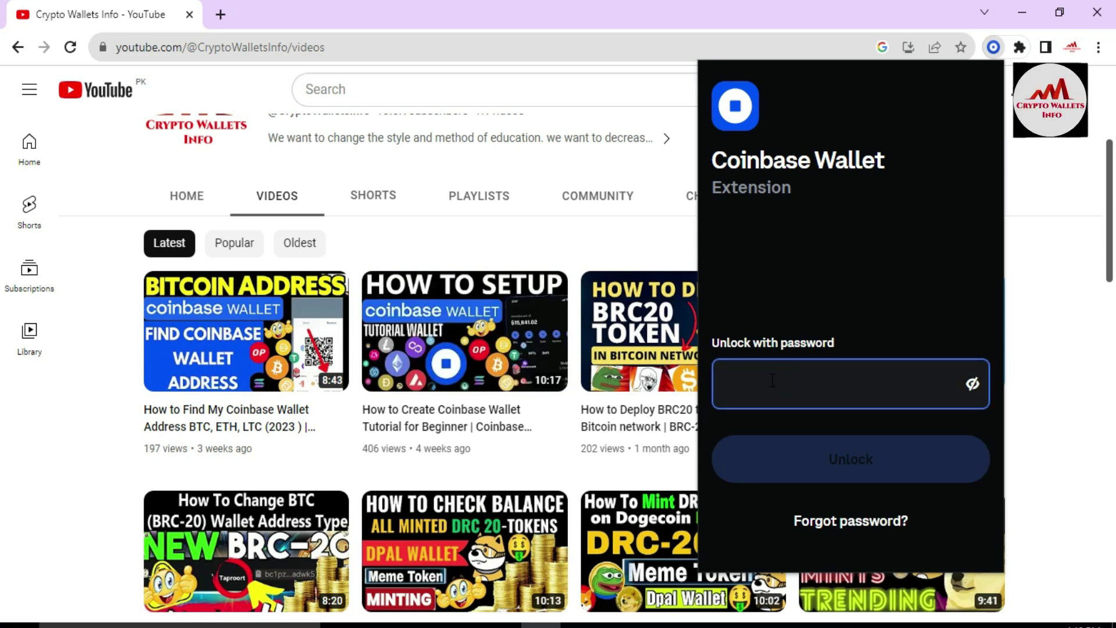
text(•••••)
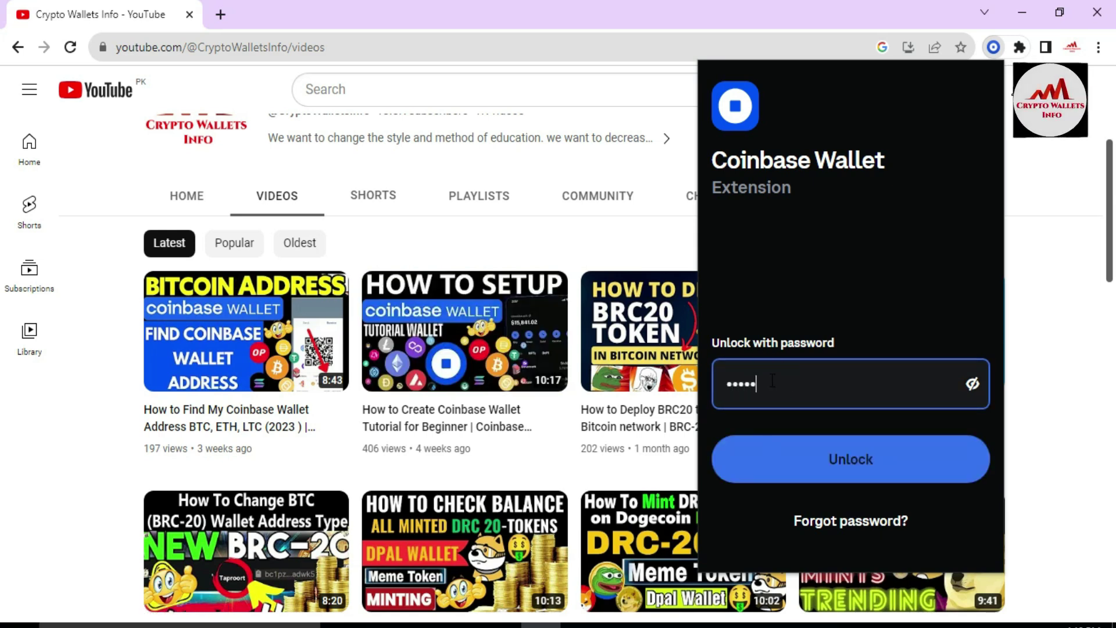
text(•••)
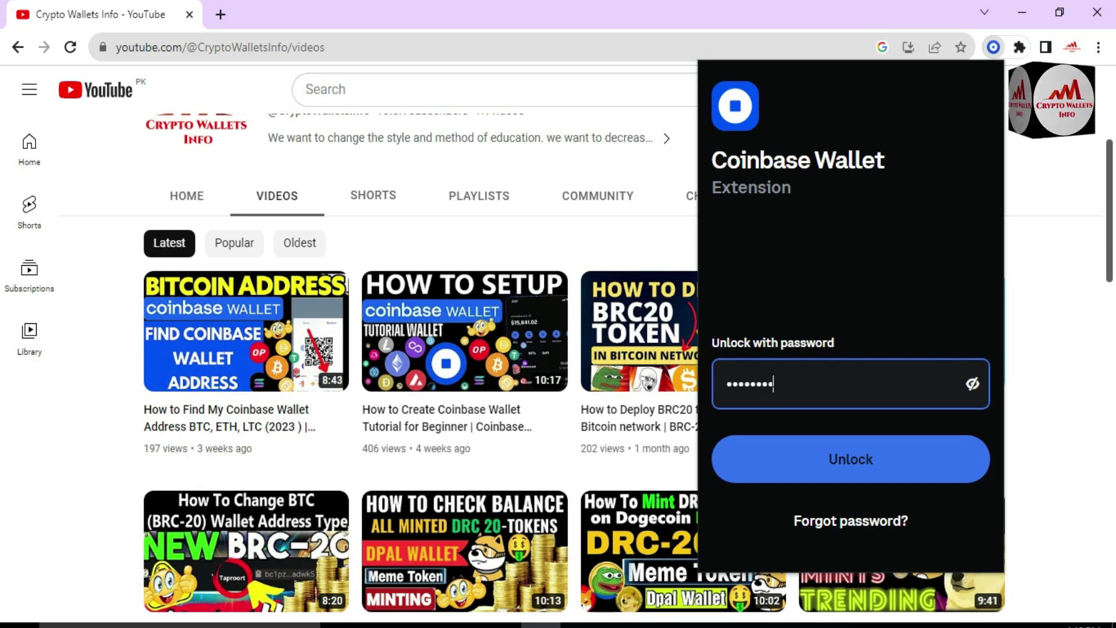
text(••••••)
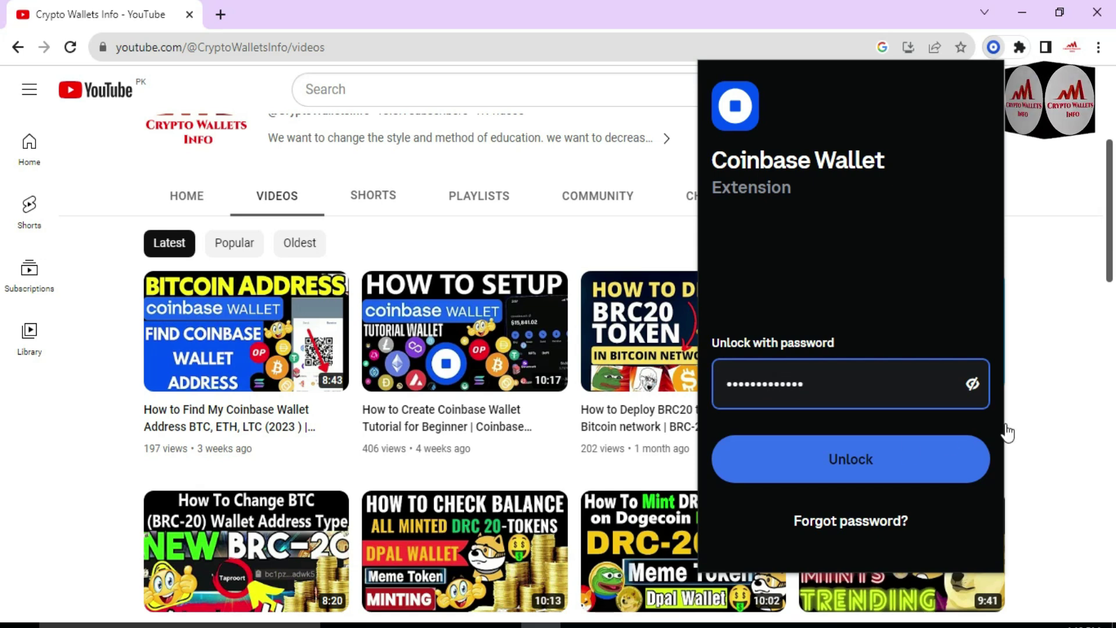
Unlock the wallet, go to Assets, dismiss the four promo cards, and open the Address 1 wallets list.
click(864, 462)
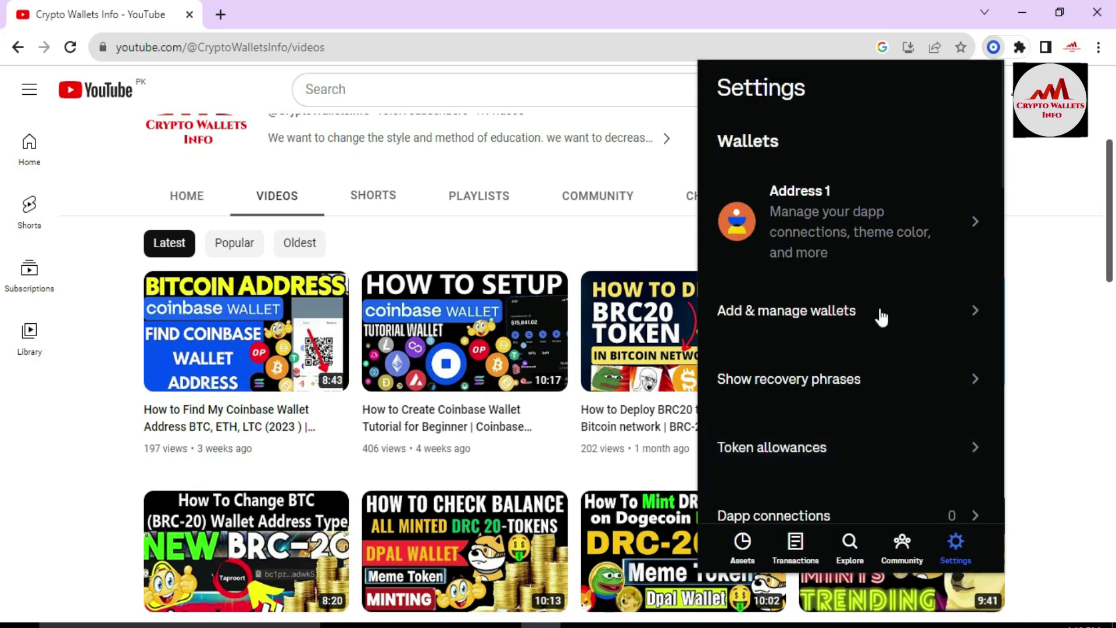
click(748, 547)
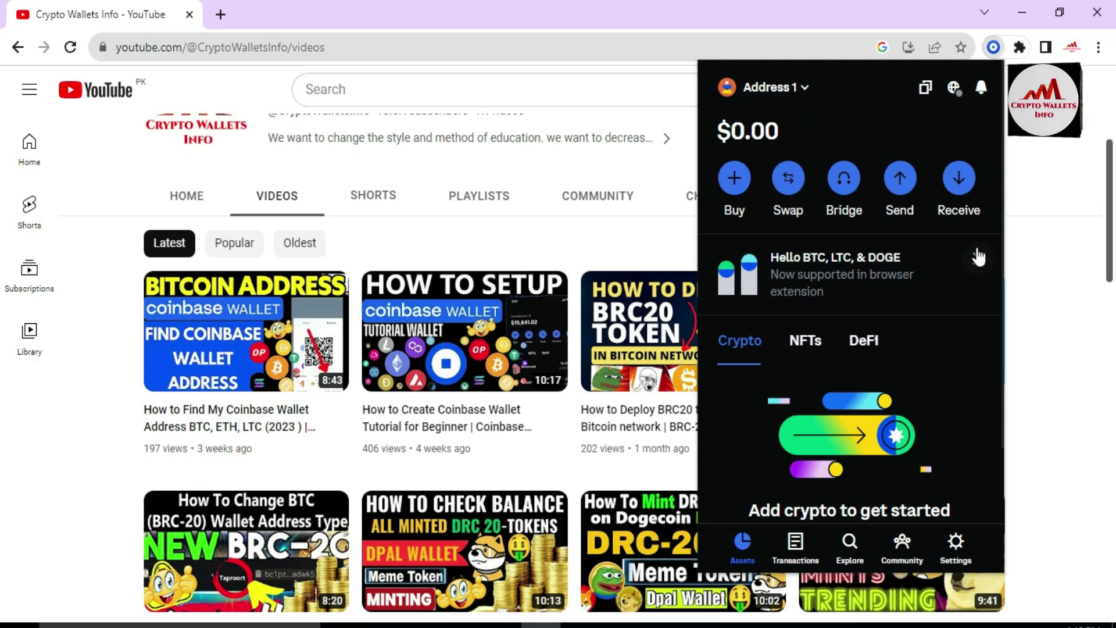
click(979, 258)
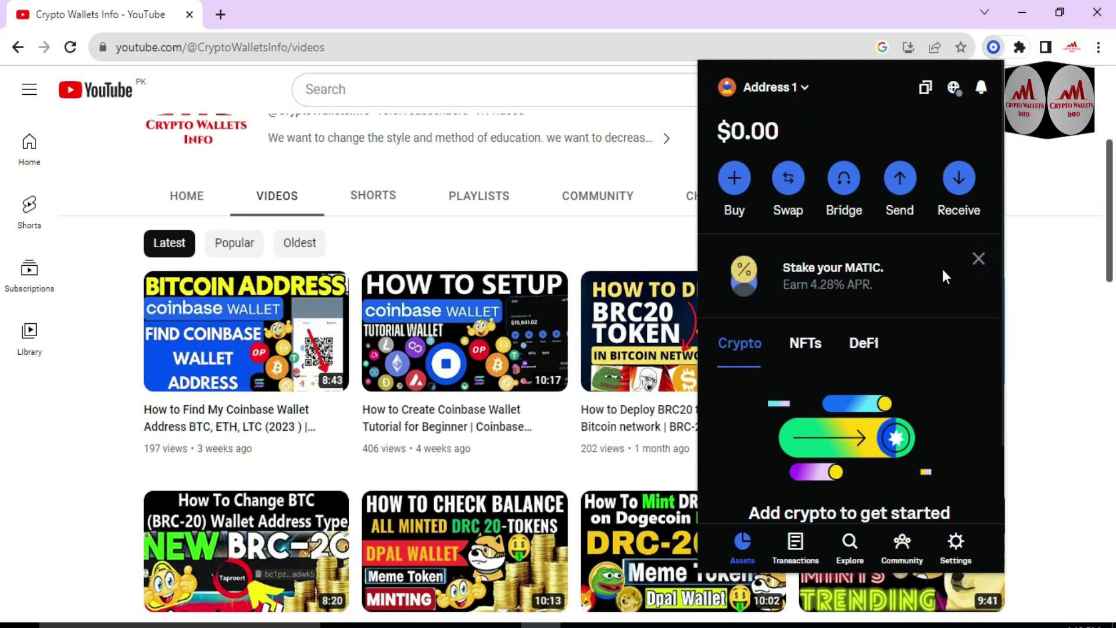
click(977, 262)
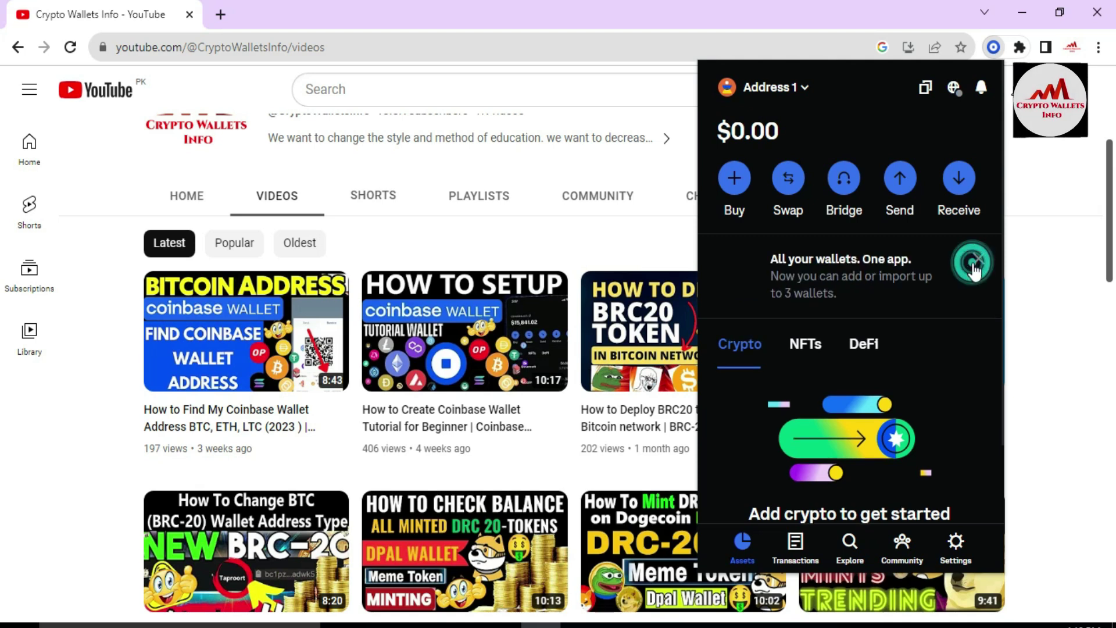
click(974, 261)
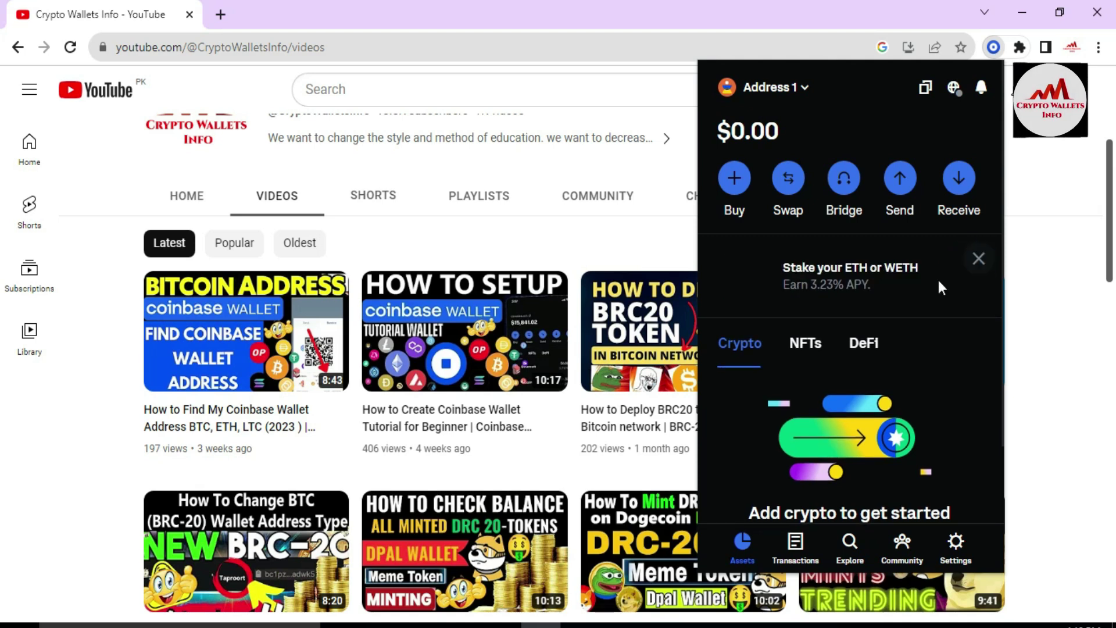
click(978, 258)
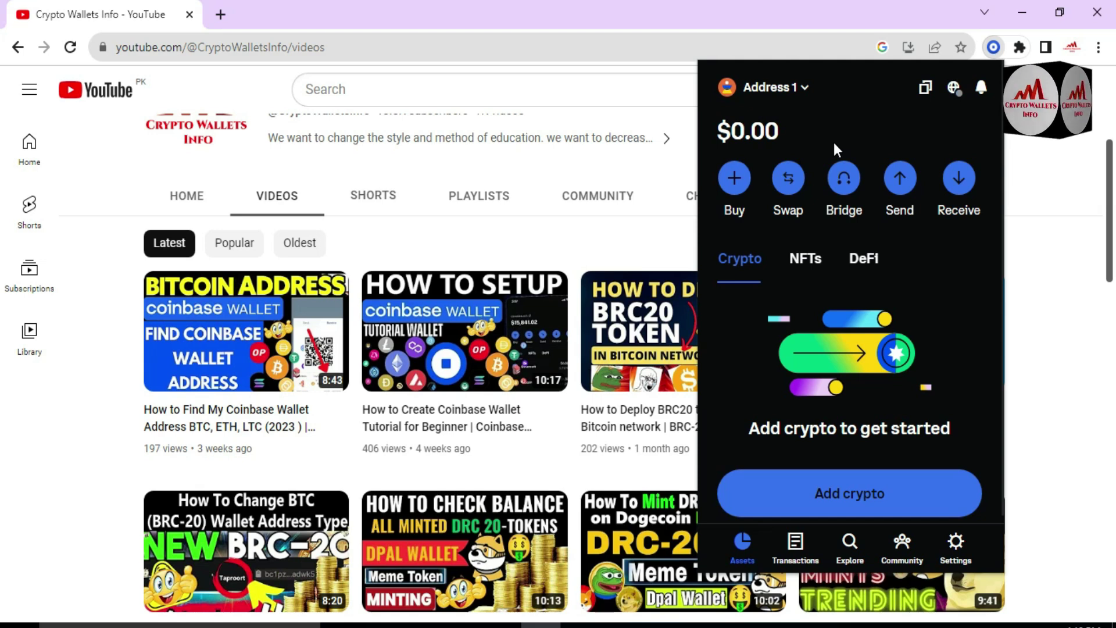
click(805, 87)
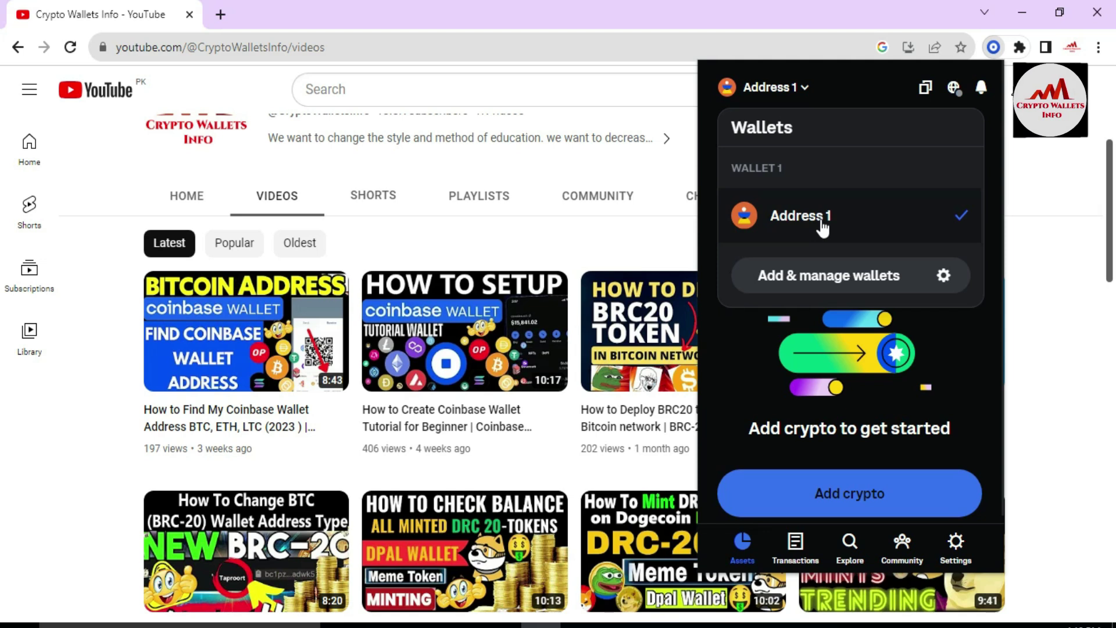
Choose 'Add & manage wallets' from the Wallets dropdown.
click(831, 287)
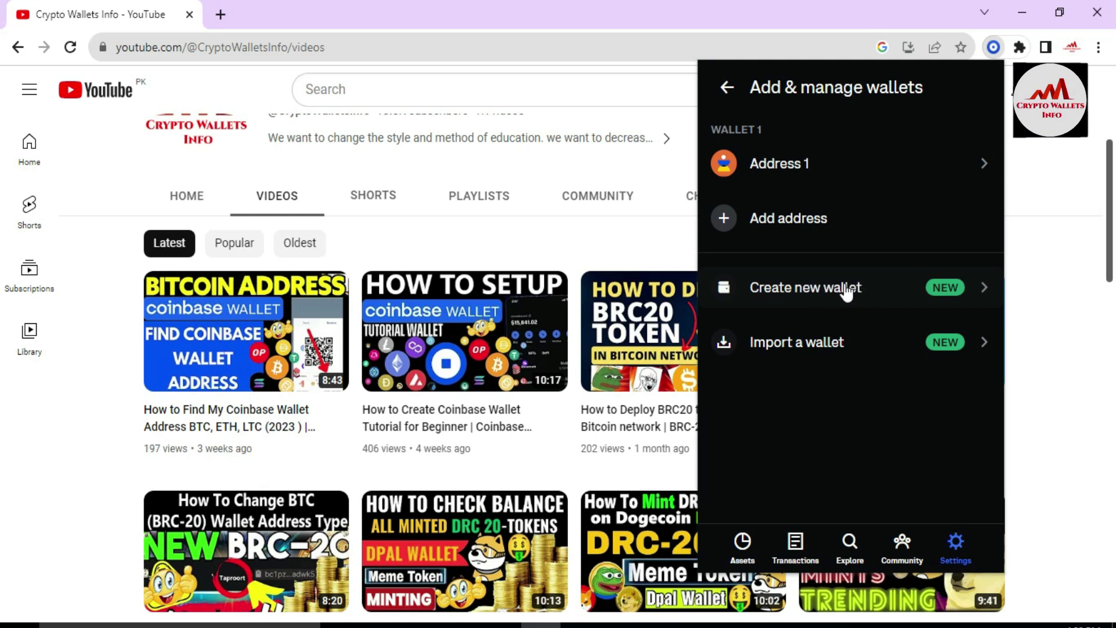
Choose 'Create new wallet' and continue to the Backup your wallet step.
click(844, 292)
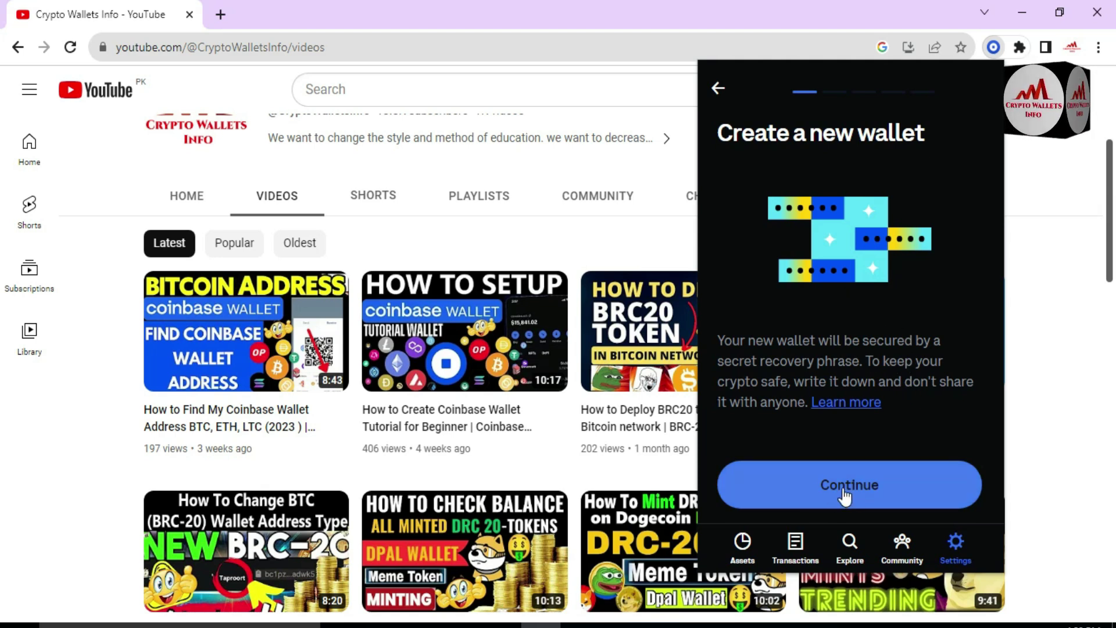
click(824, 485)
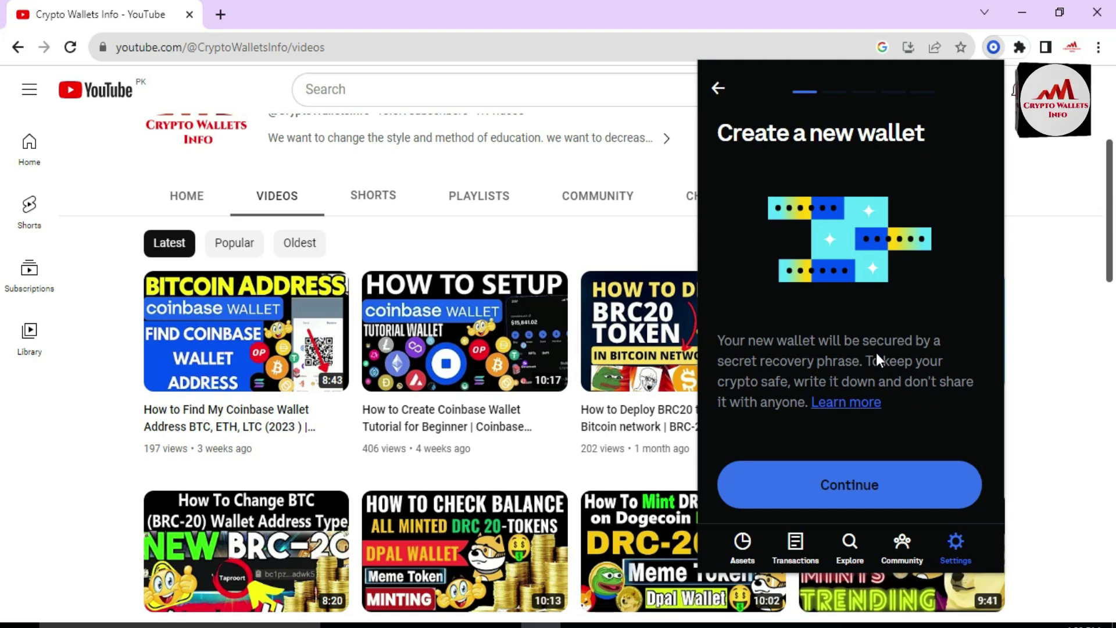
click(879, 498)
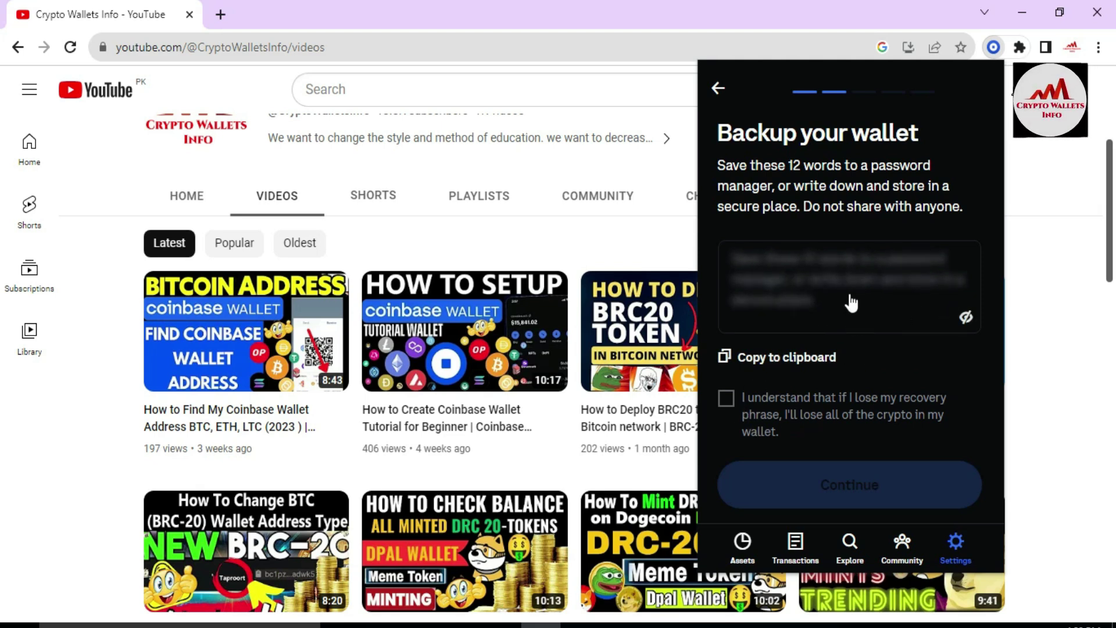
Tick the 'I understand' warning and unblur the 12-word recovery phrase.
click(726, 399)
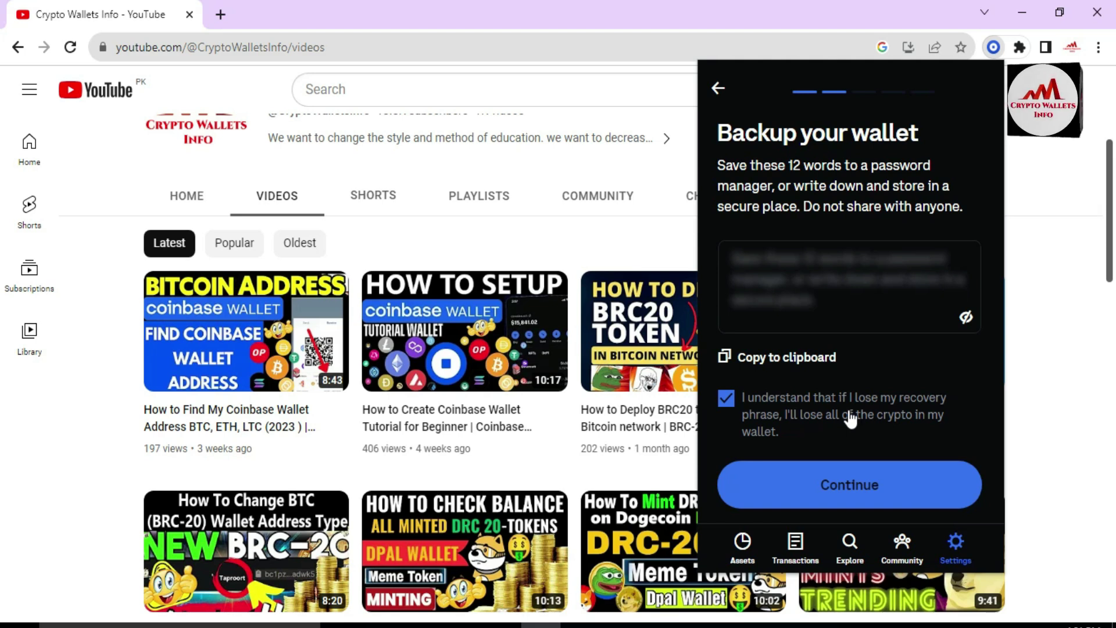
click(966, 318)
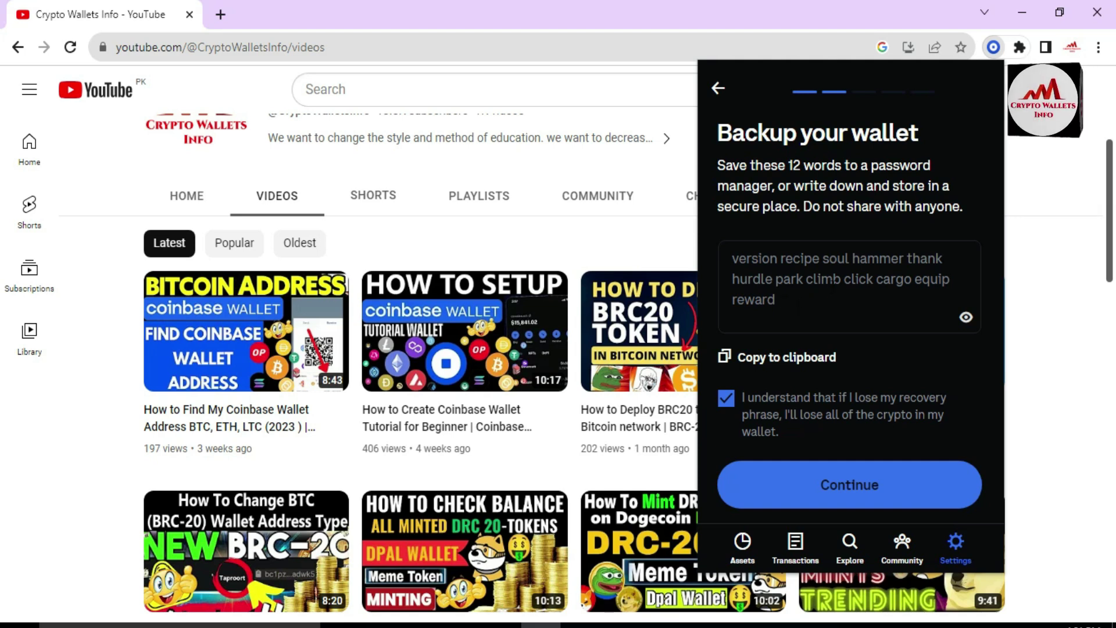
click(852, 288)
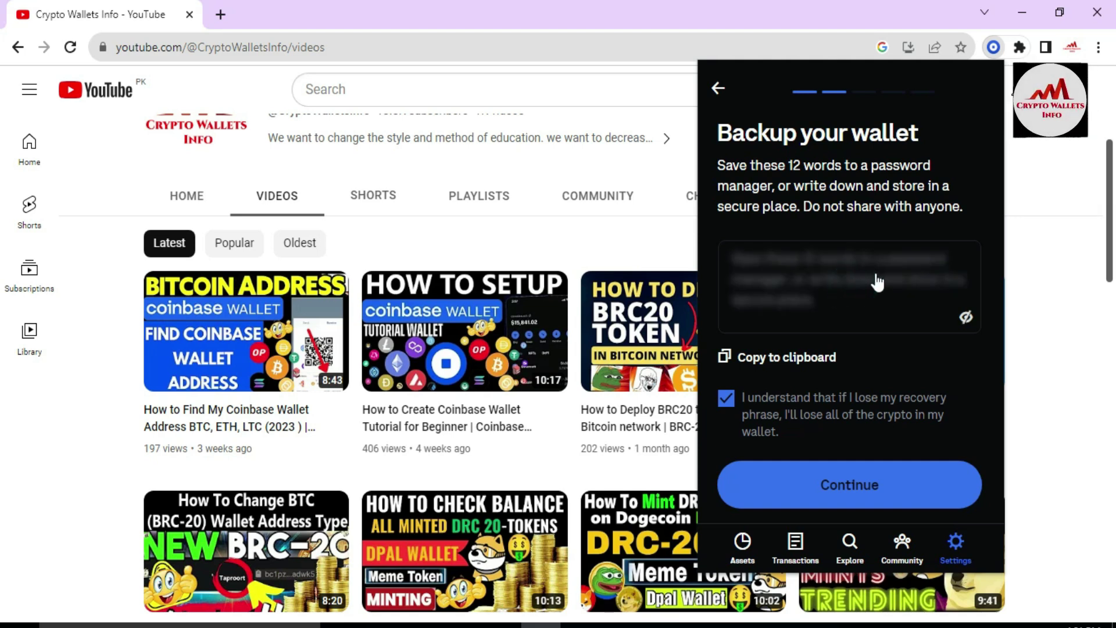
click(878, 284)
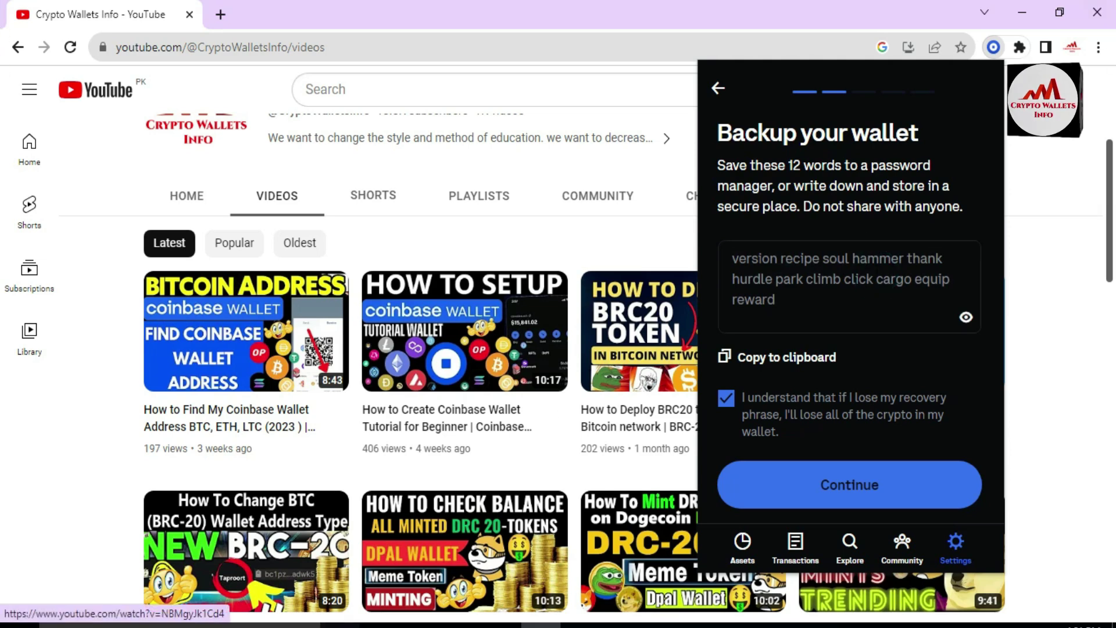
key(super)
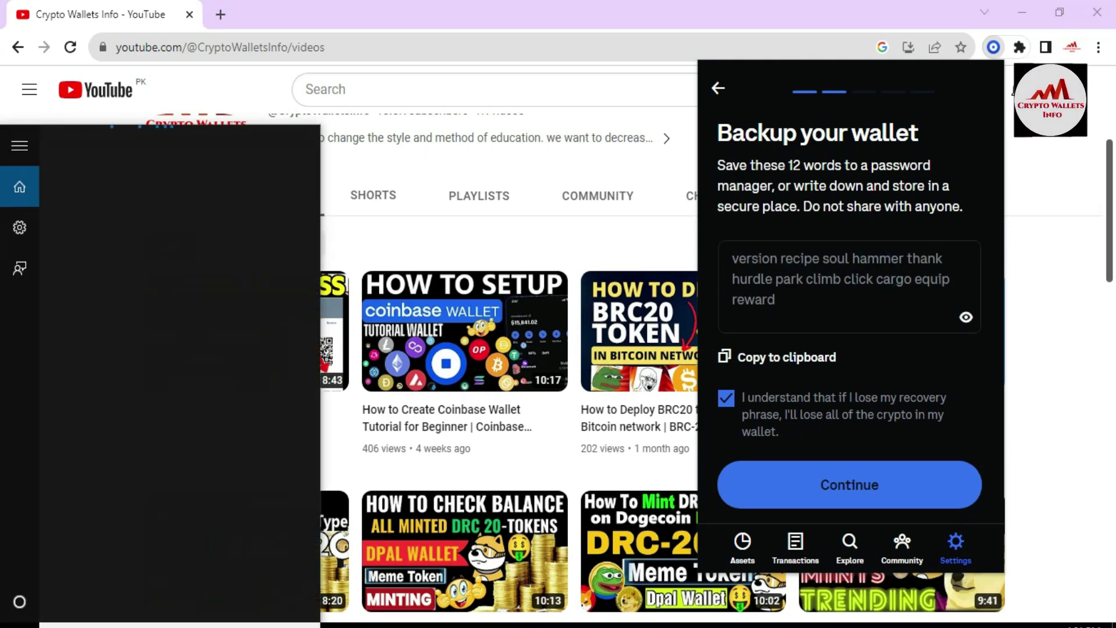
Launch Notepad from Start search and move its blank window down and right.
text(notepad)
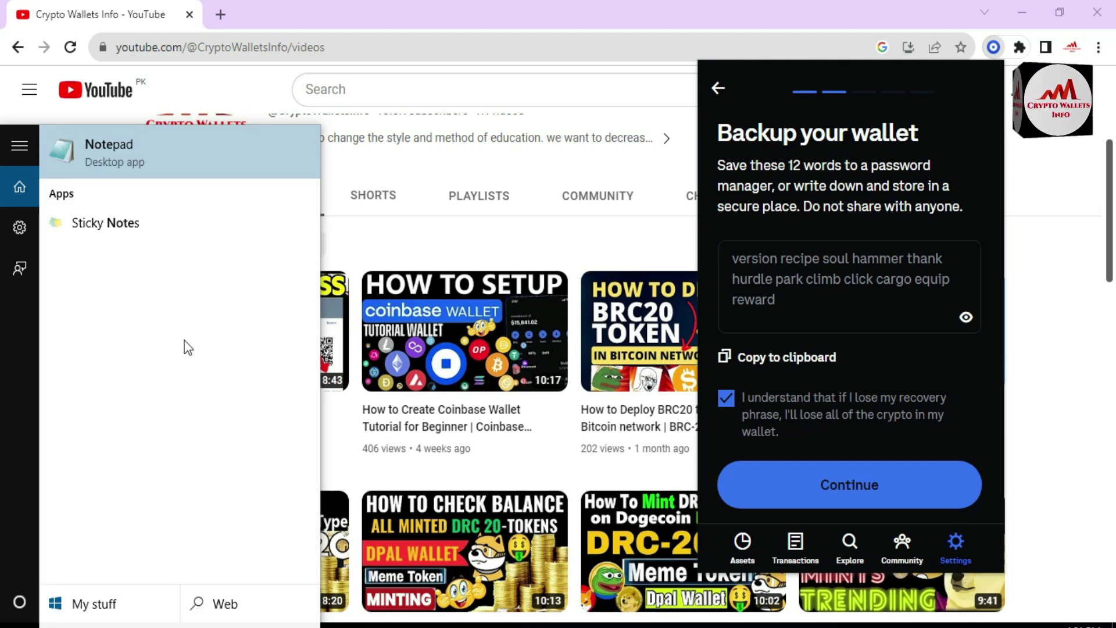
click(201, 150)
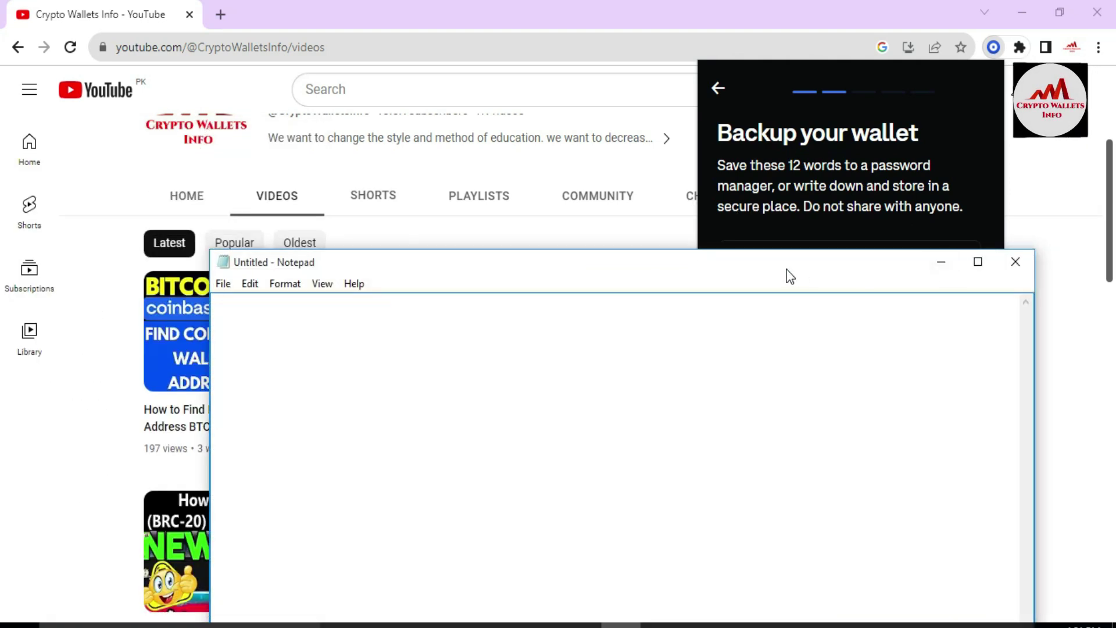
drag(787, 267, 1019, 413)
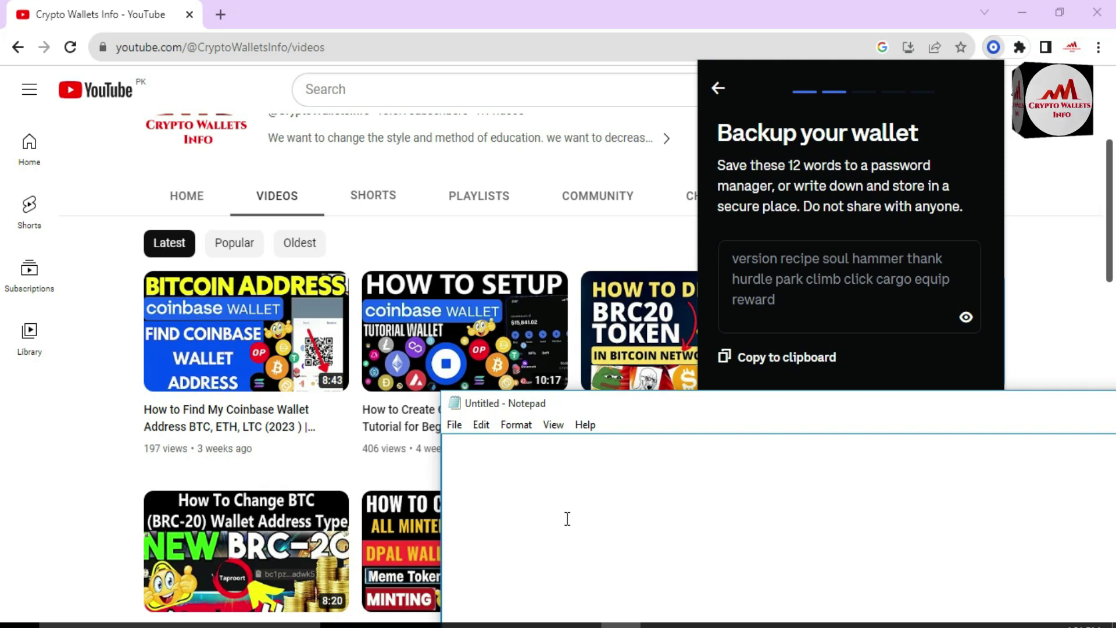
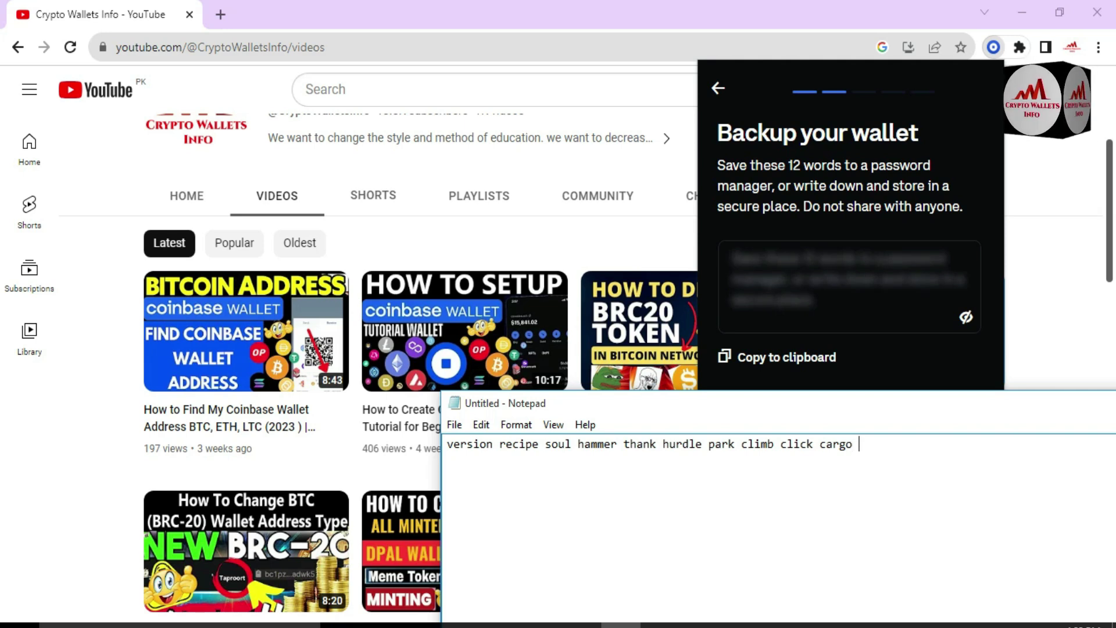
Type the first ten recovery-phrase words into Notepad, then bring the wallet popup forward.
click(971, 316)
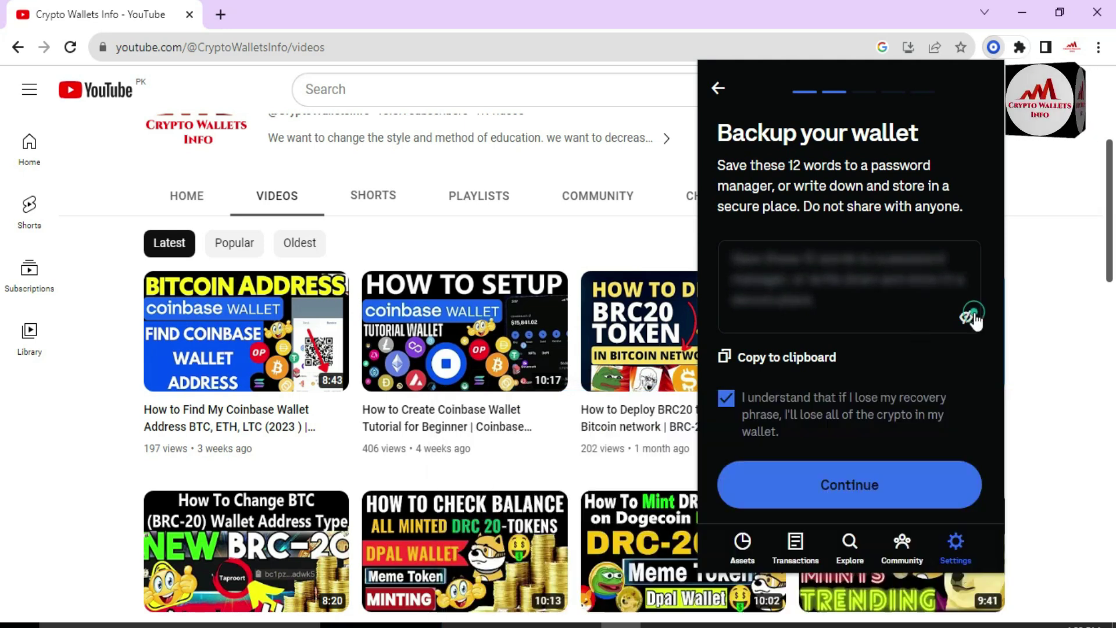
Reveal the phrase again, add the last two words in Notepad, and drag the note lower.
click(971, 316)
key(alt+Tab)
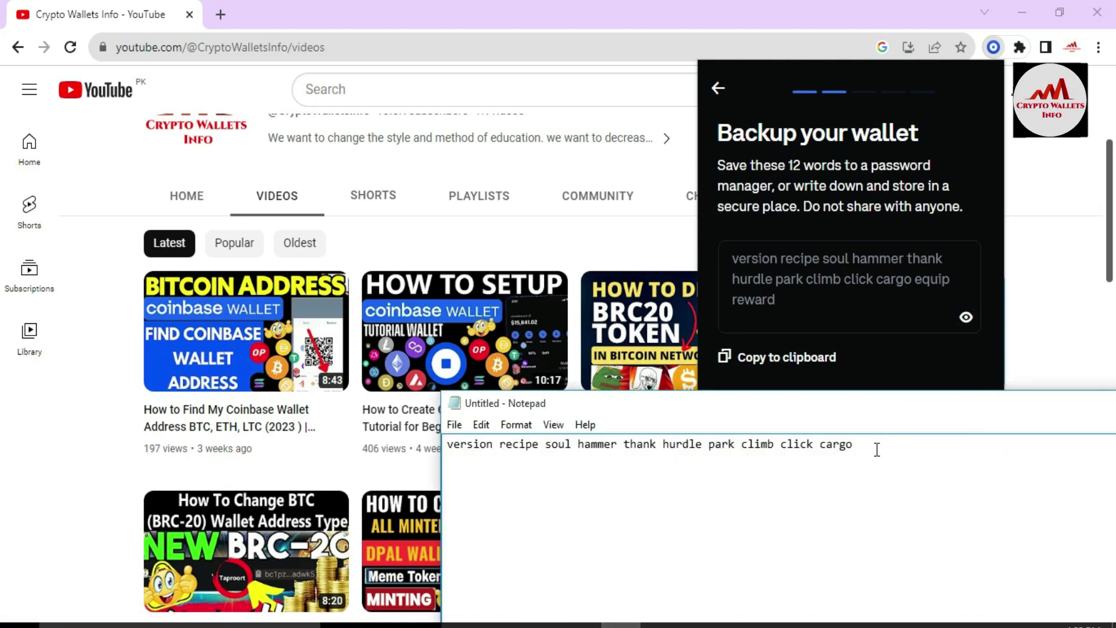
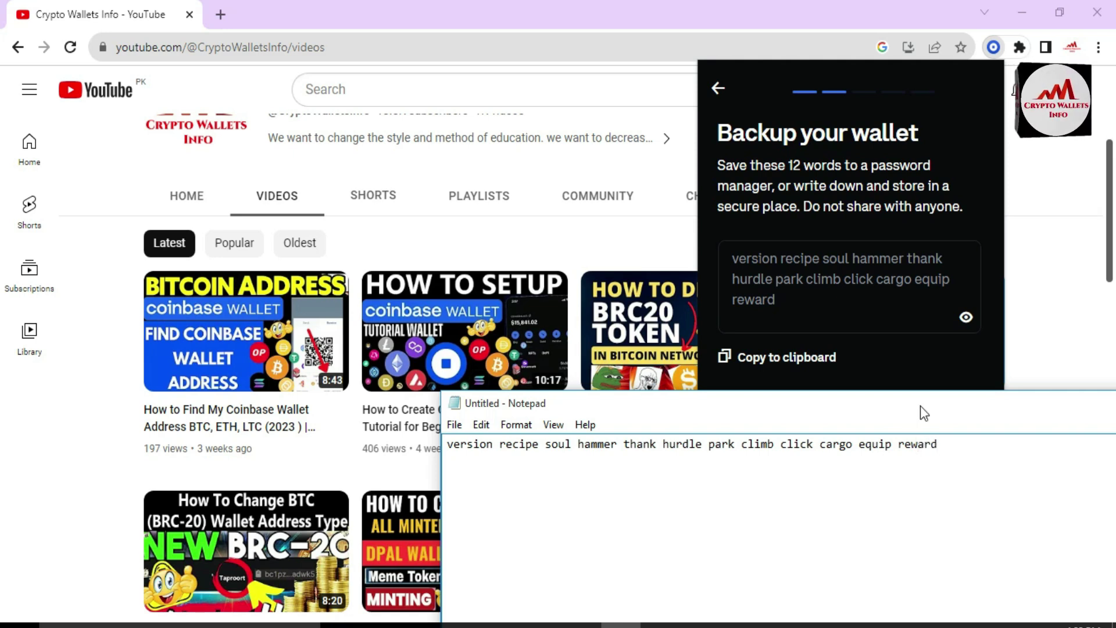
drag(848, 410, 985, 431)
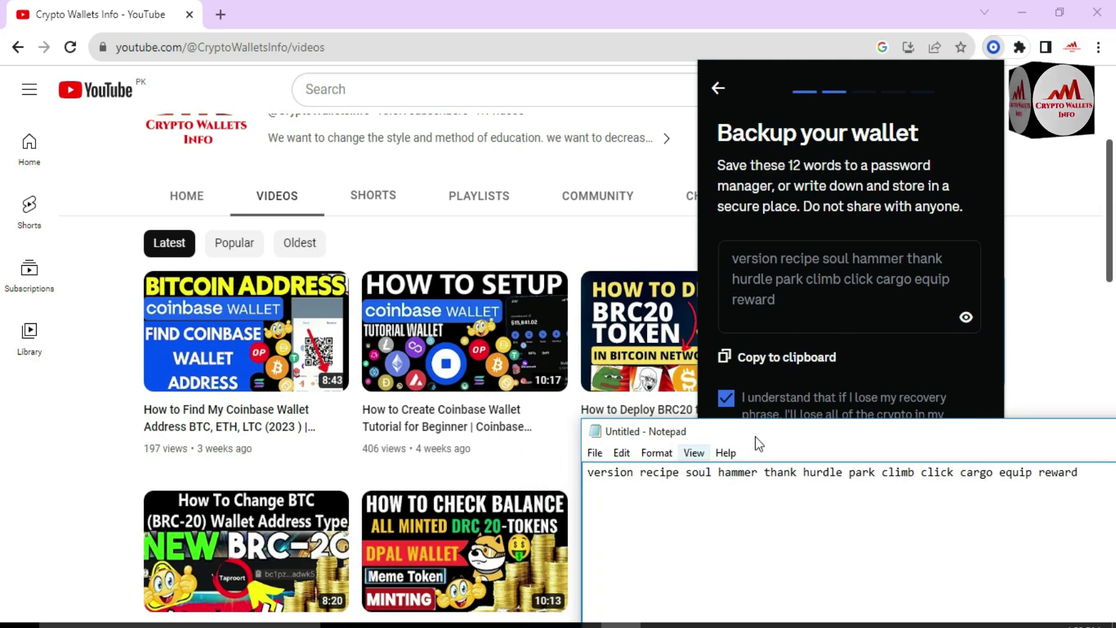
drag(801, 427, 591, 529)
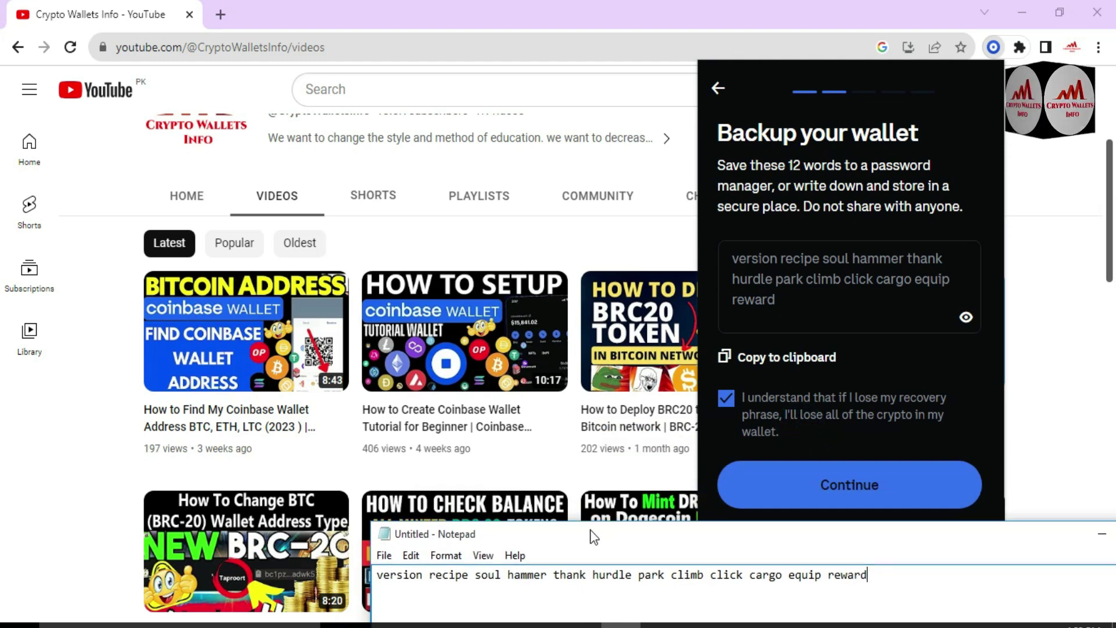
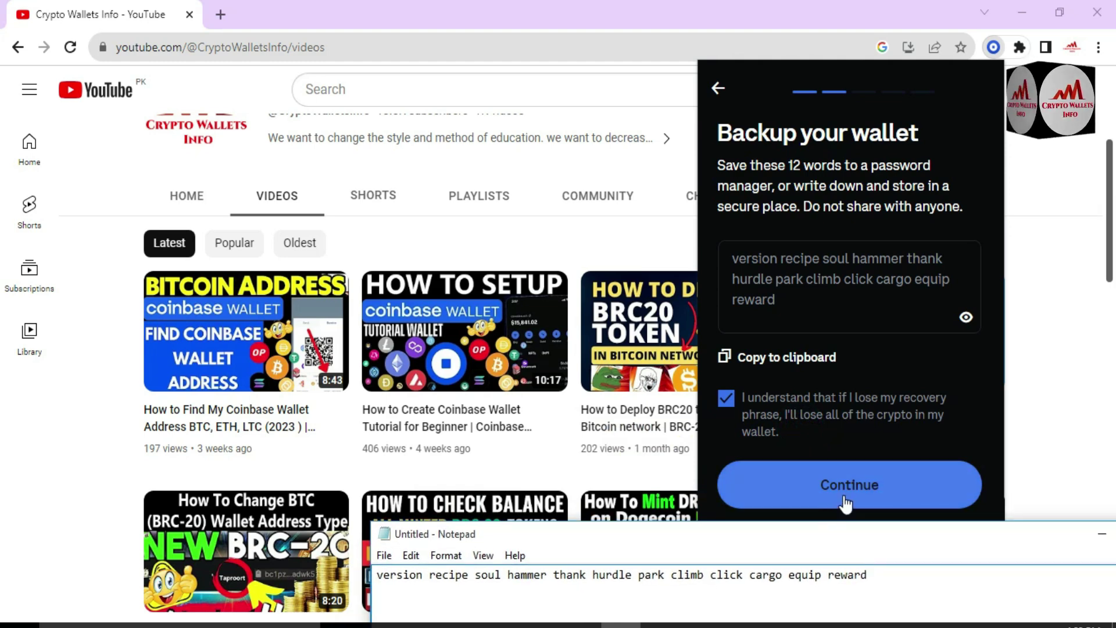
Confirm the recovery phrase is saved and continue from the Backup your wallet screen.
click(844, 498)
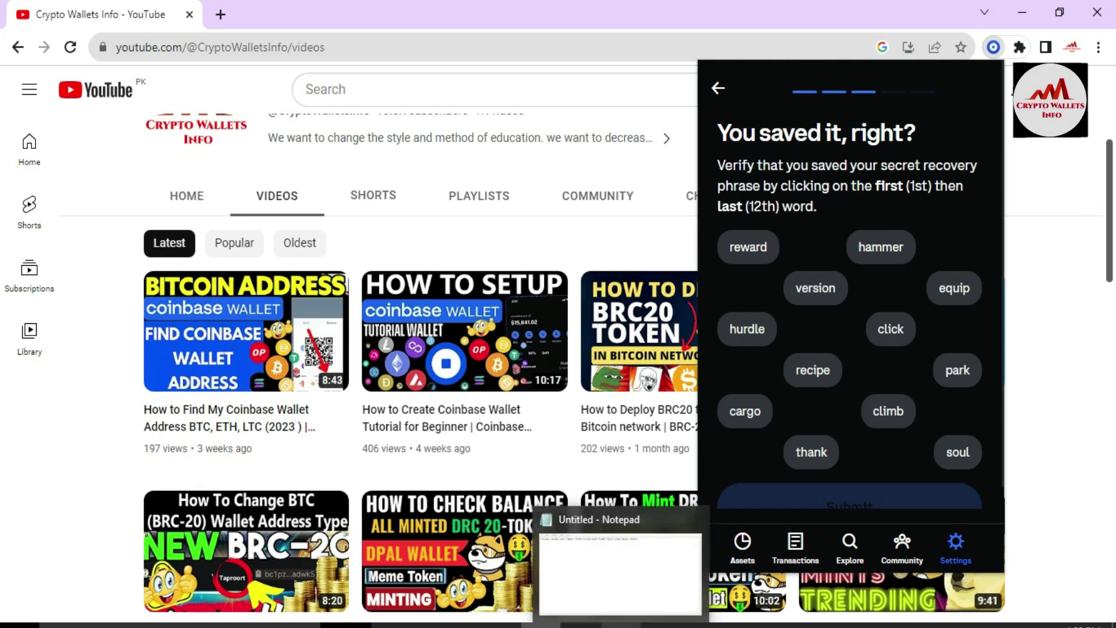
Using the Notepad word list, choose the phrase's first and last words and submit the check.
click(620, 625)
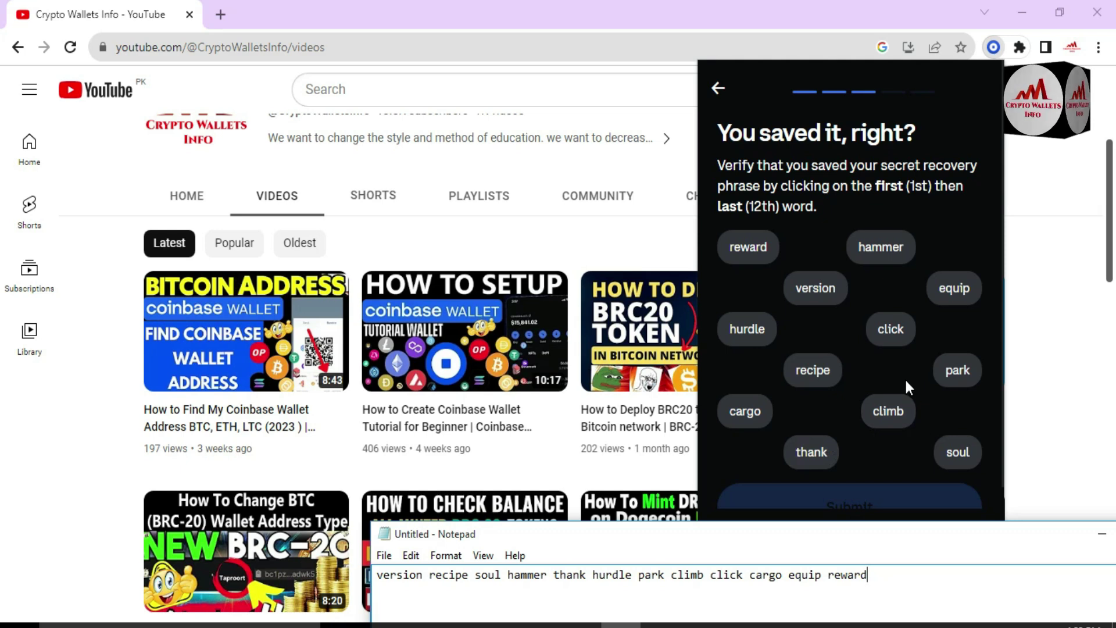
click(815, 288)
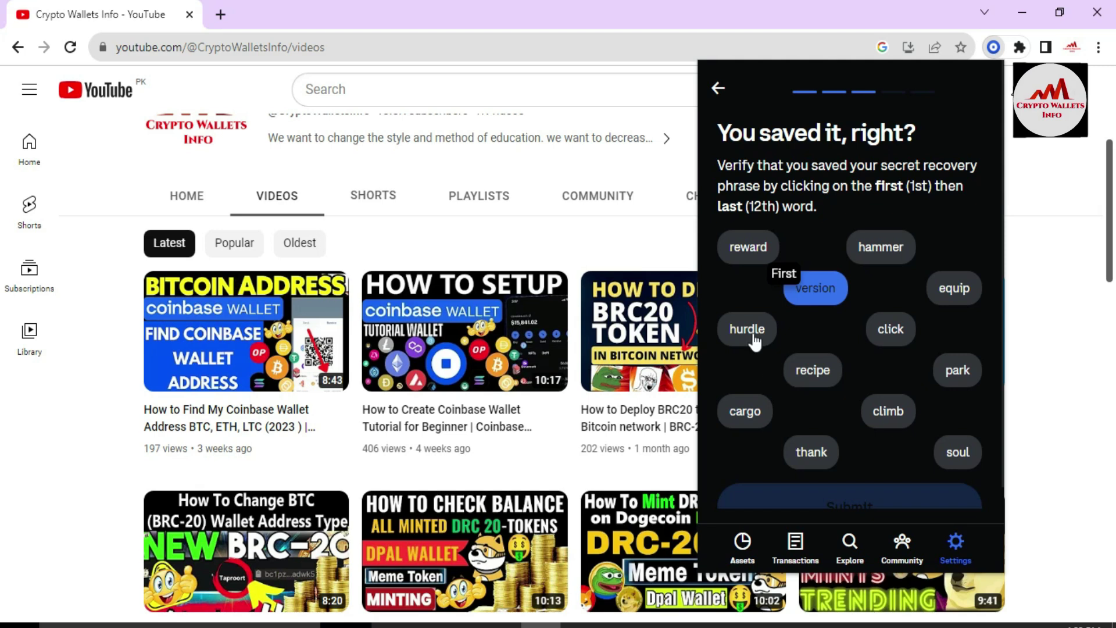
click(746, 253)
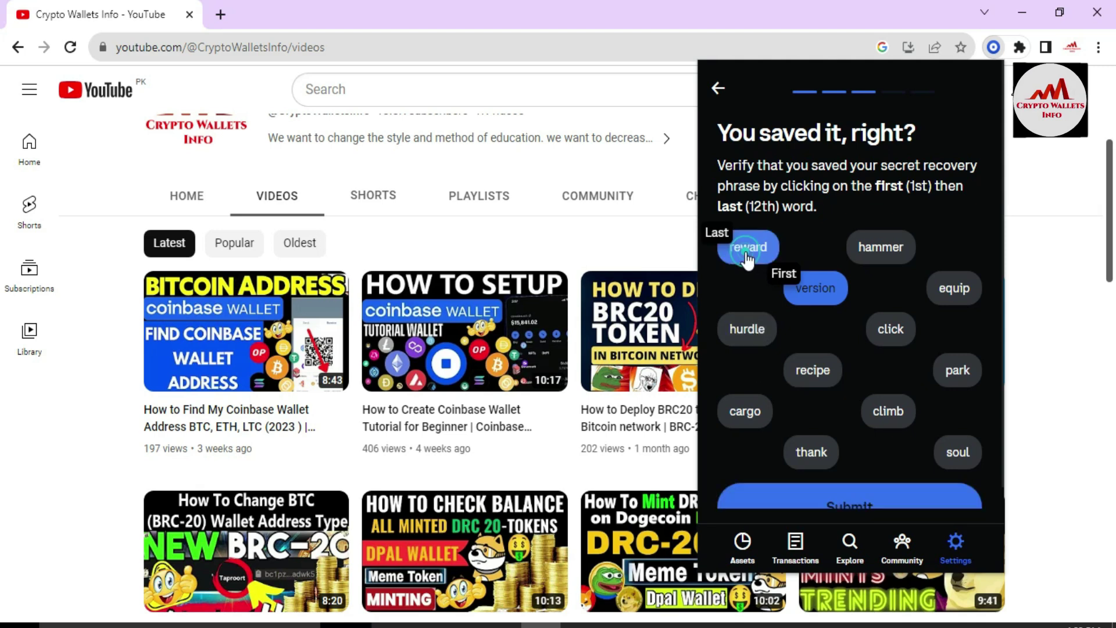
click(880, 499)
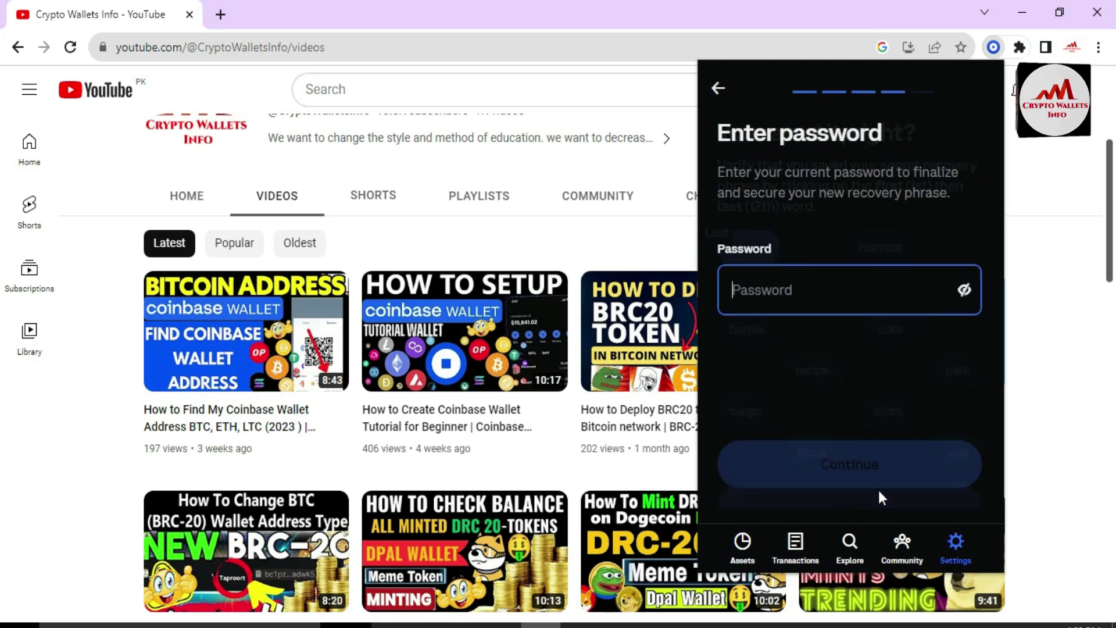
Enter the wallet password and confirm to finalize the new phrase, reaching the $0.00 Address 1 home.
click(841, 291)
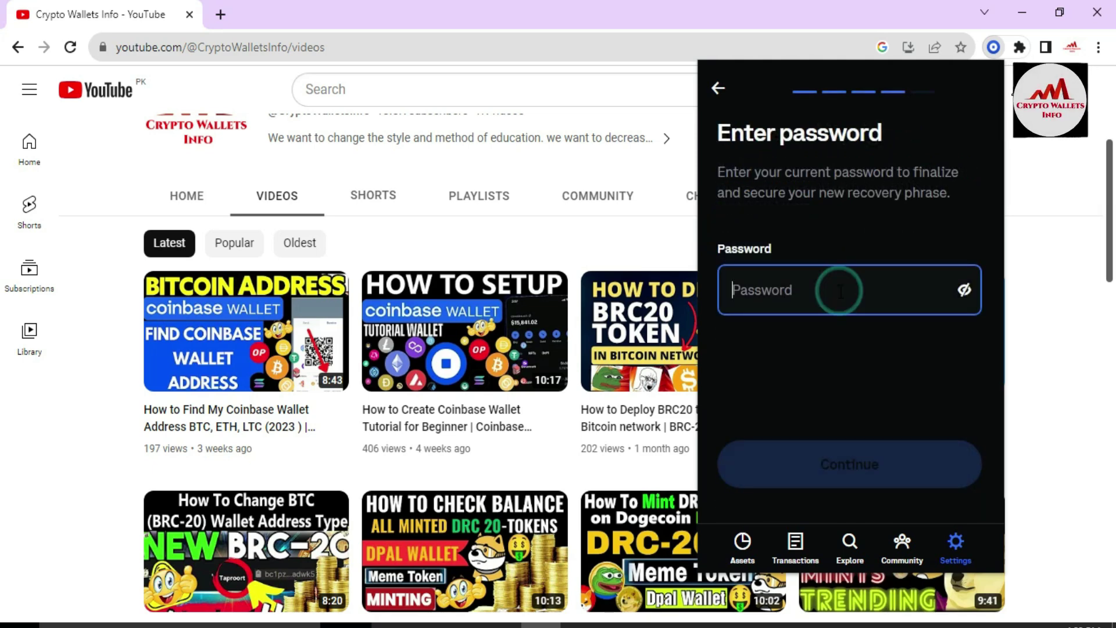
text(aaaaa)
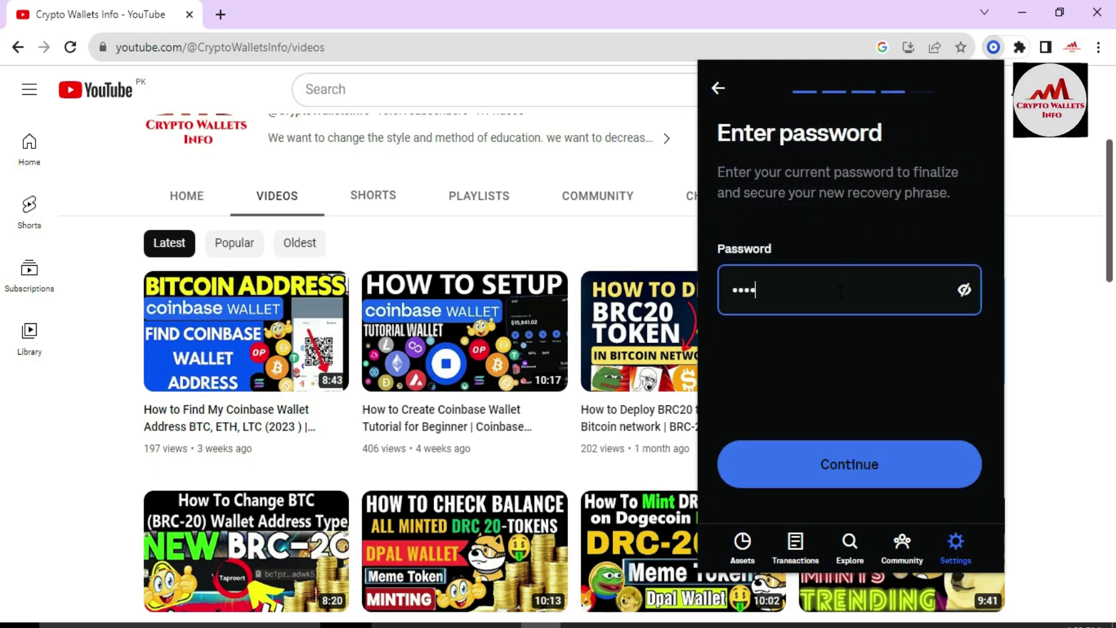
text(aaaaaaaa)
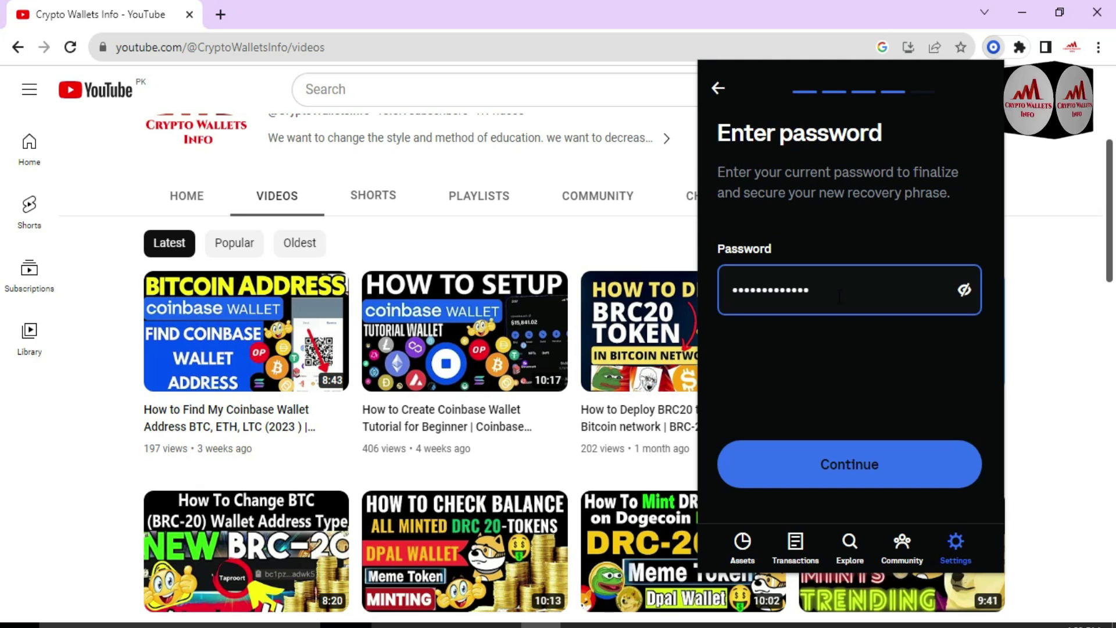
click(845, 475)
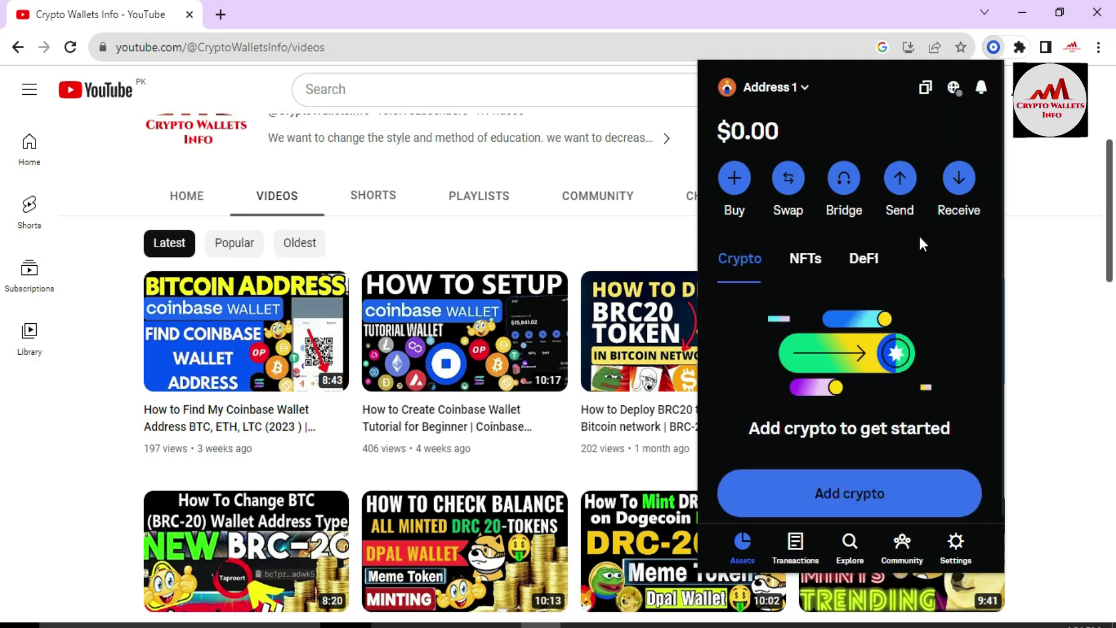
click(806, 90)
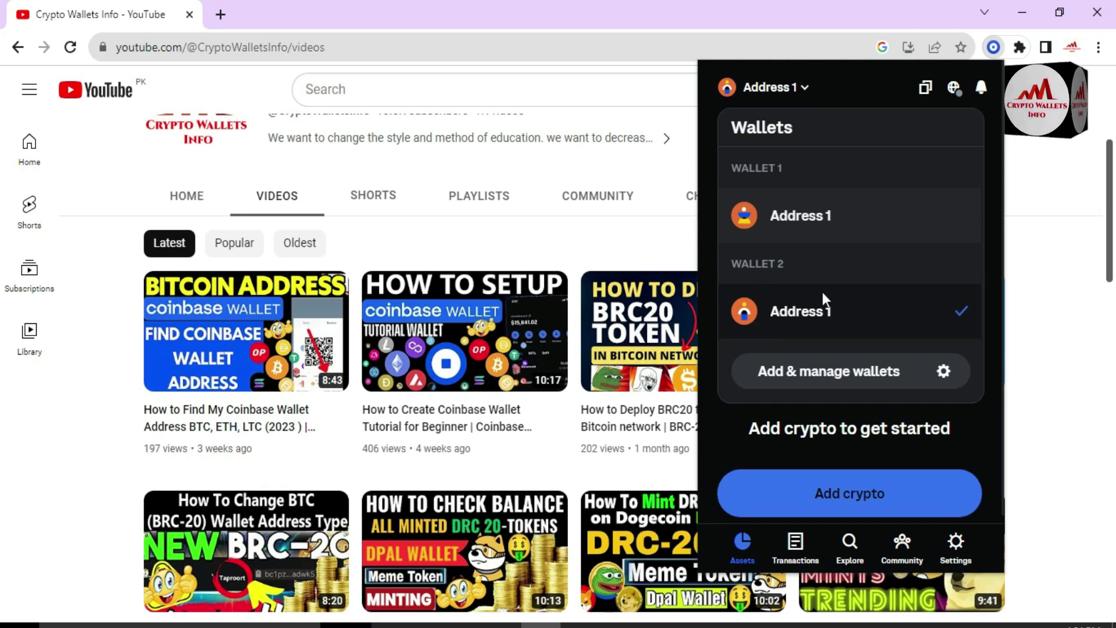
click(858, 384)
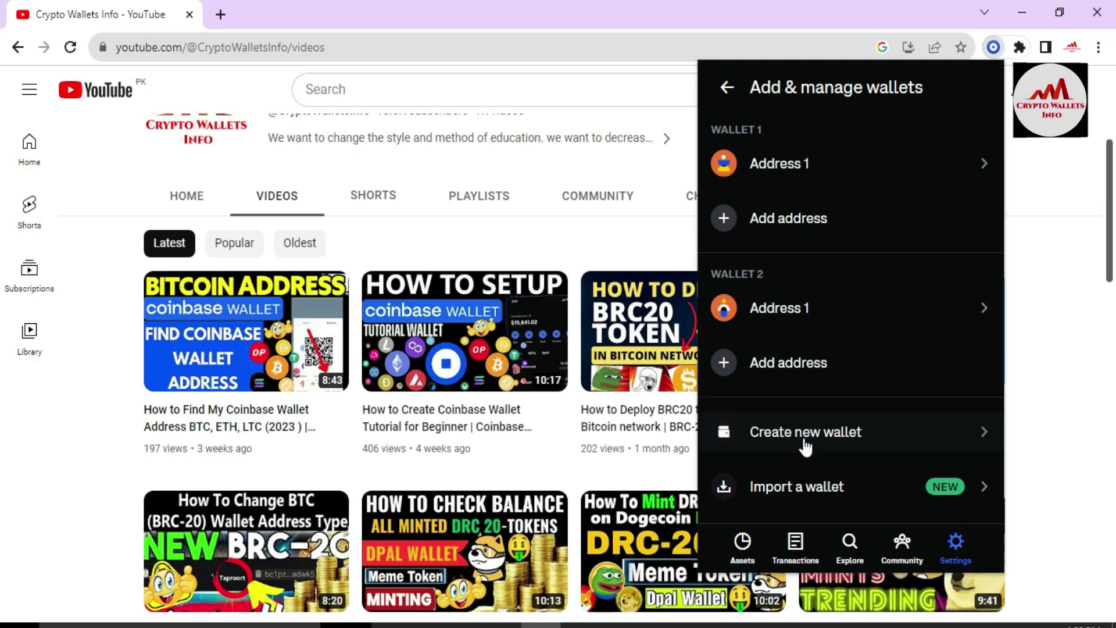
click(726, 88)
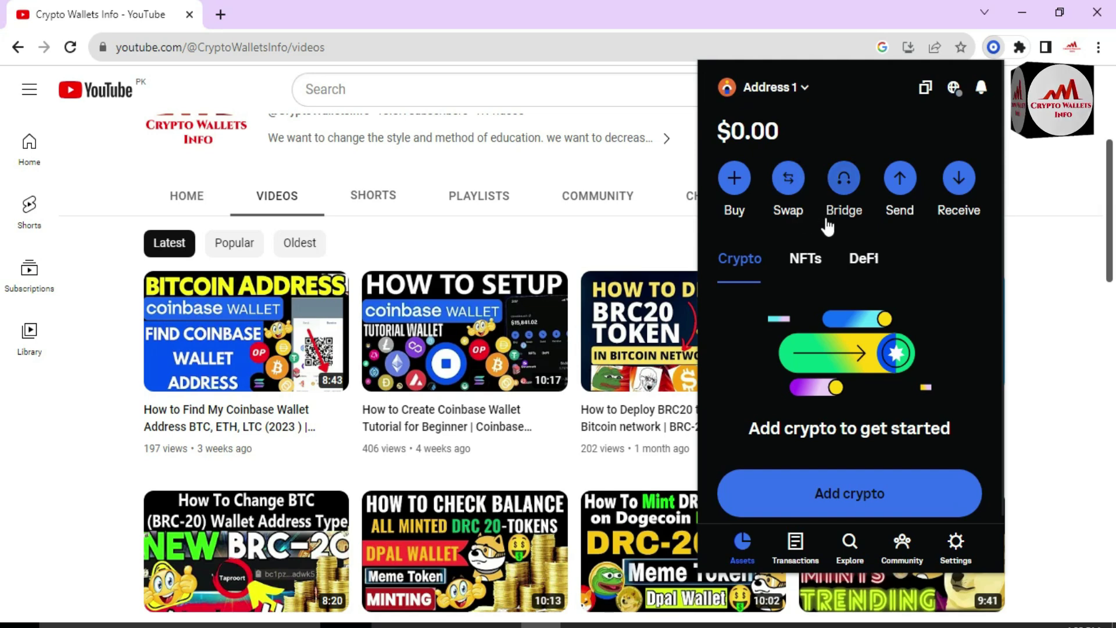
click(959, 180)
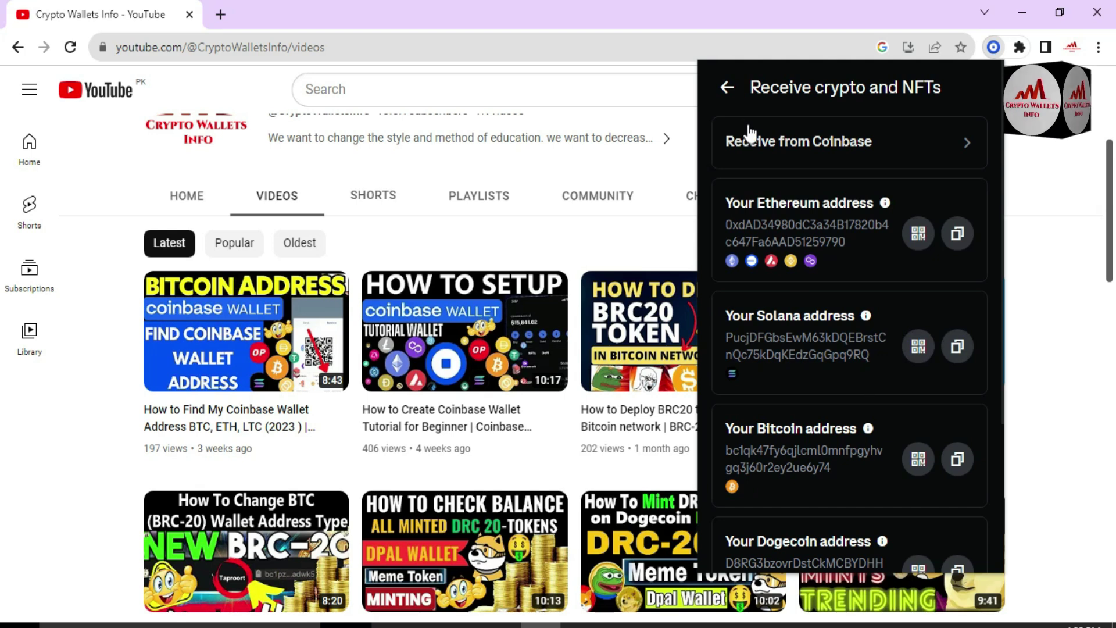
click(726, 87)
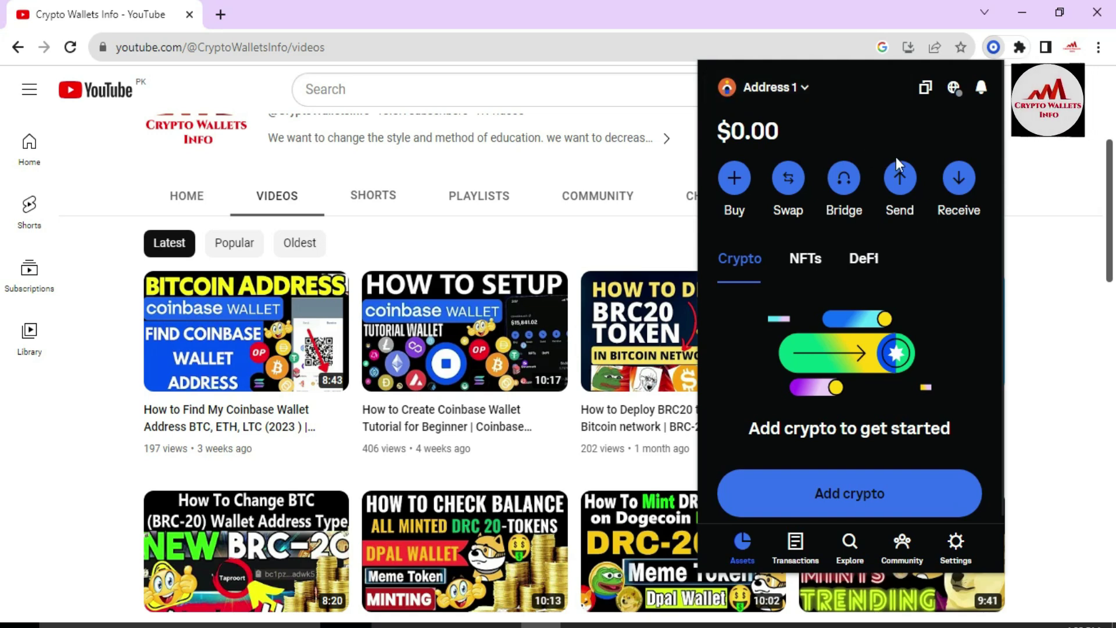
Close the wallet popup and the stray Studio tab, returning to the channel's Videos page.
click(1023, 175)
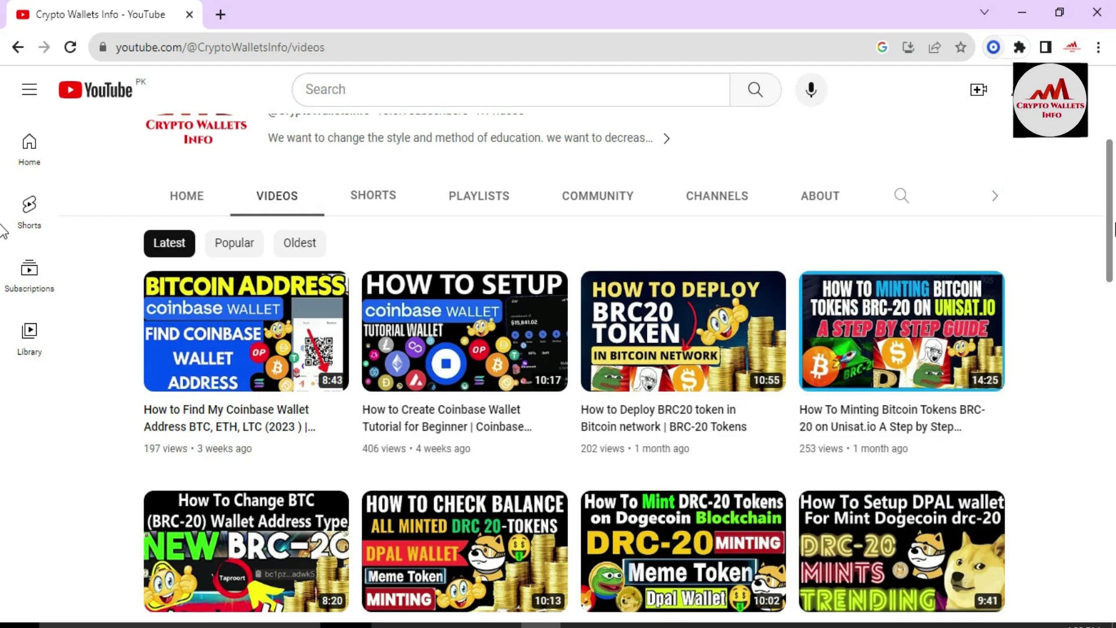
scroll(1108, 227, up, 5)
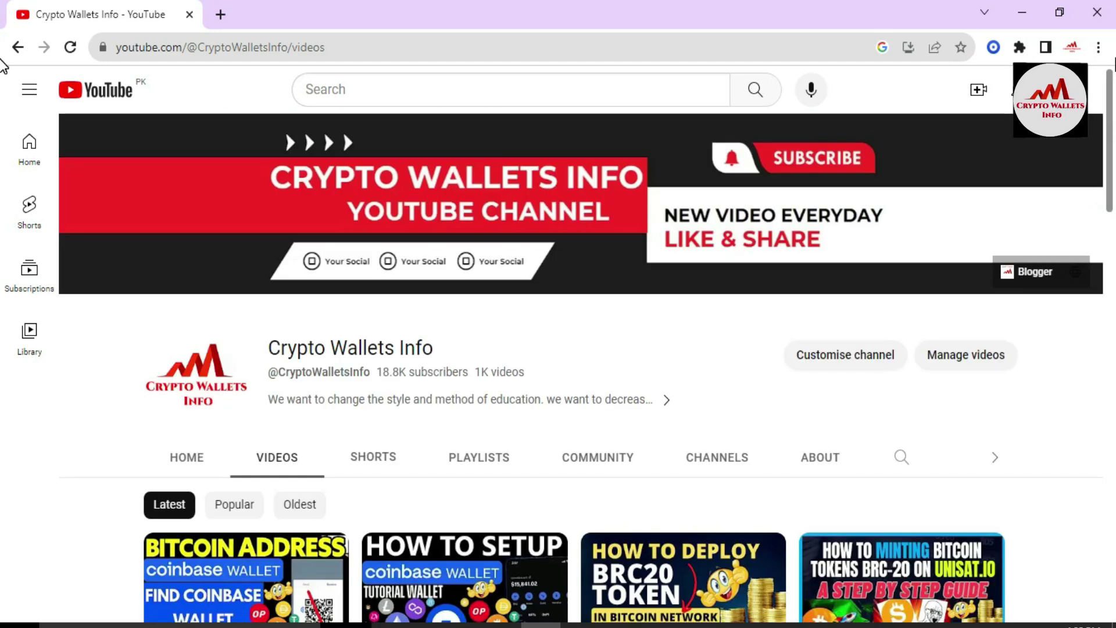
click(196, 372)
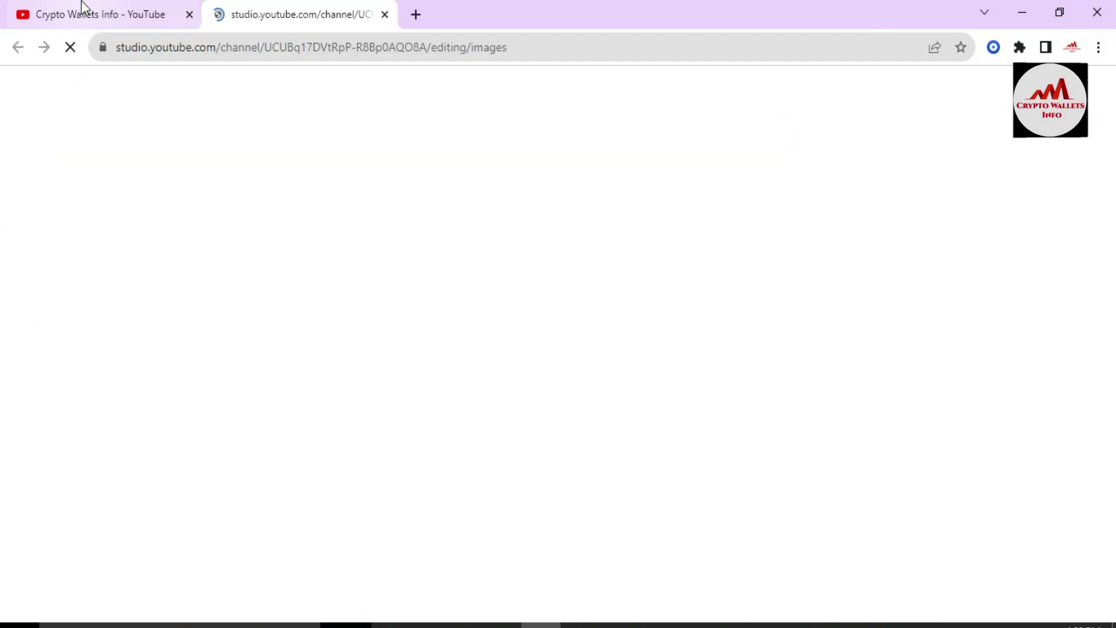
click(81, 4)
click(387, 17)
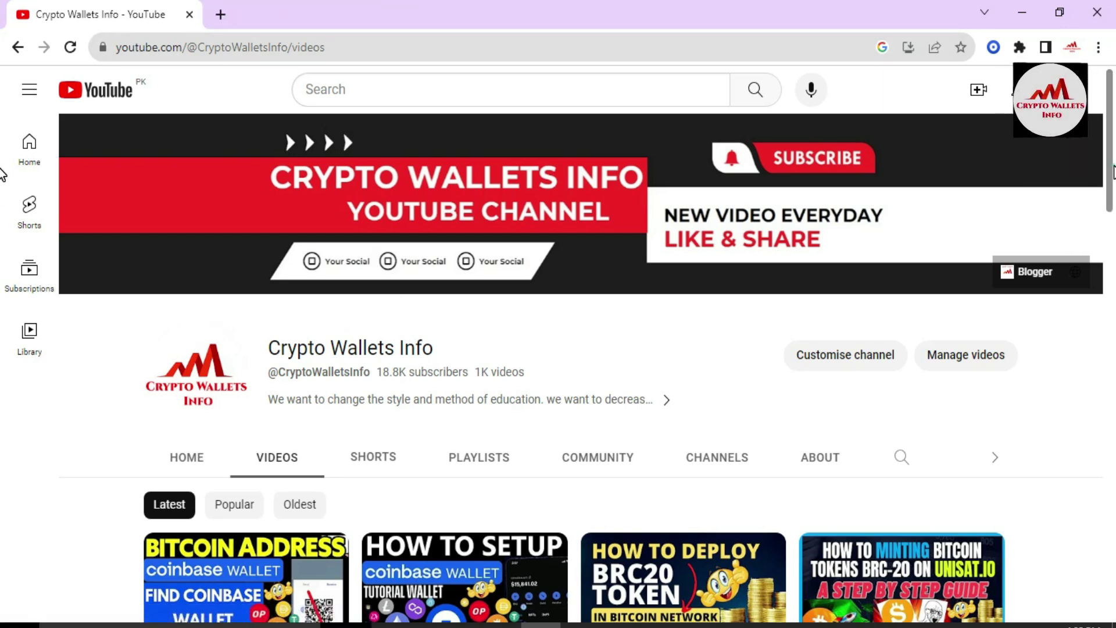
Scroll down the channel's Videos list and show the hidden system tray icons.
drag(1112, 170, 1112, 231)
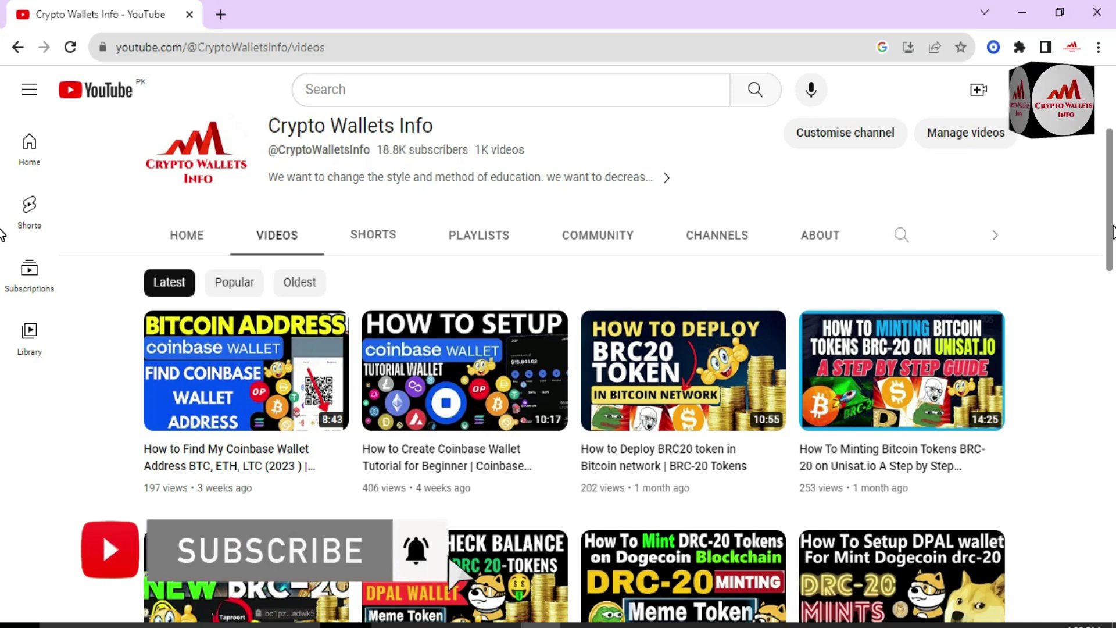
scroll(1111, 276, down, 1)
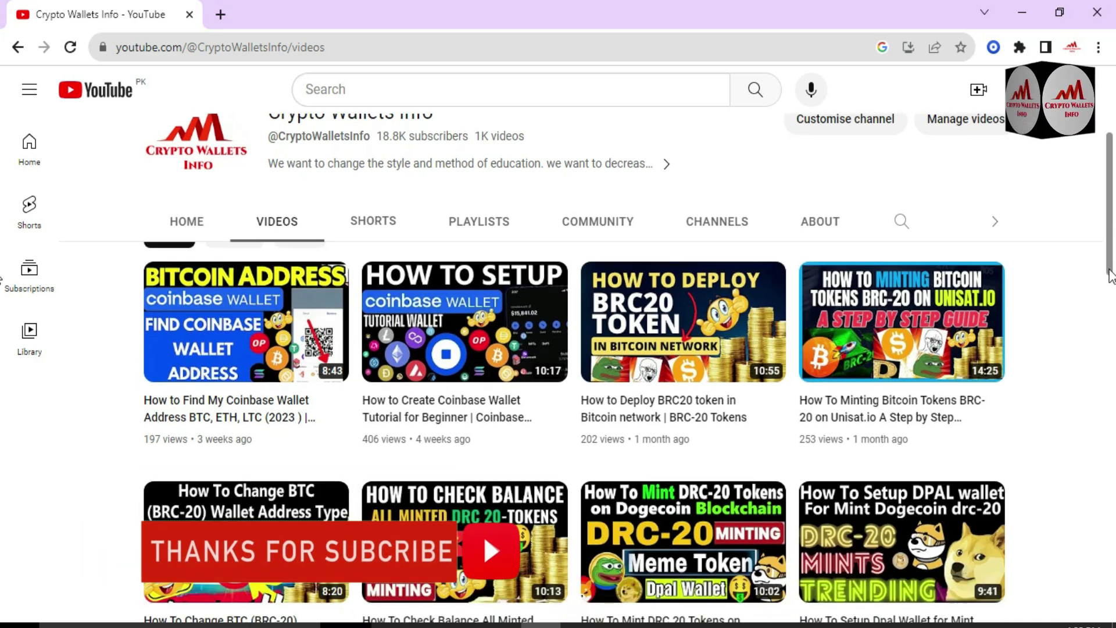
scroll(1111, 276, down, 2)
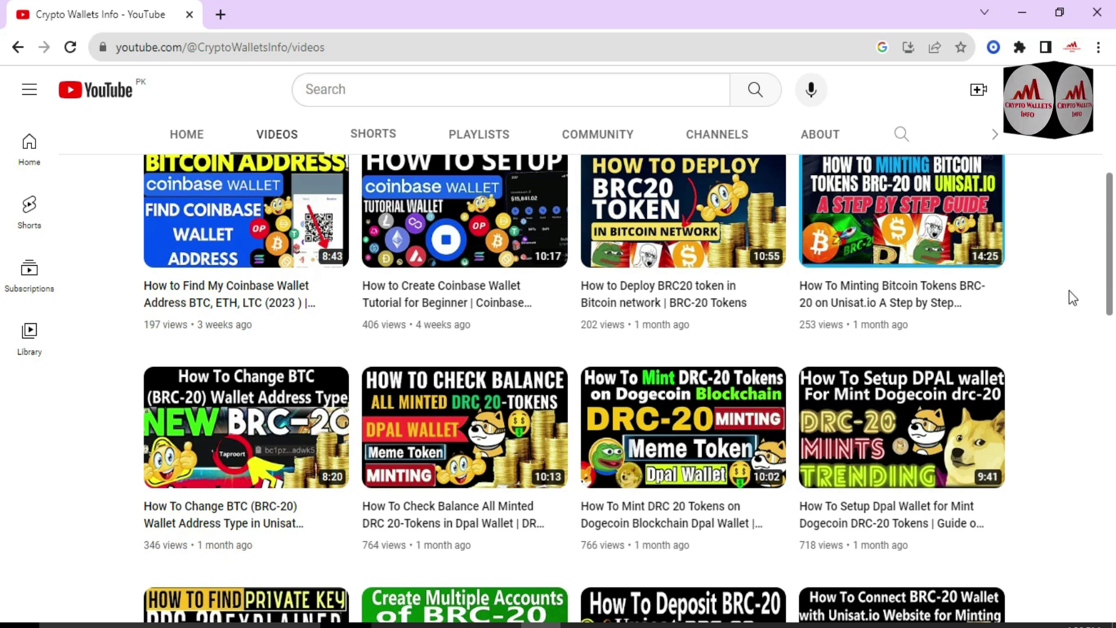
click(967, 625)
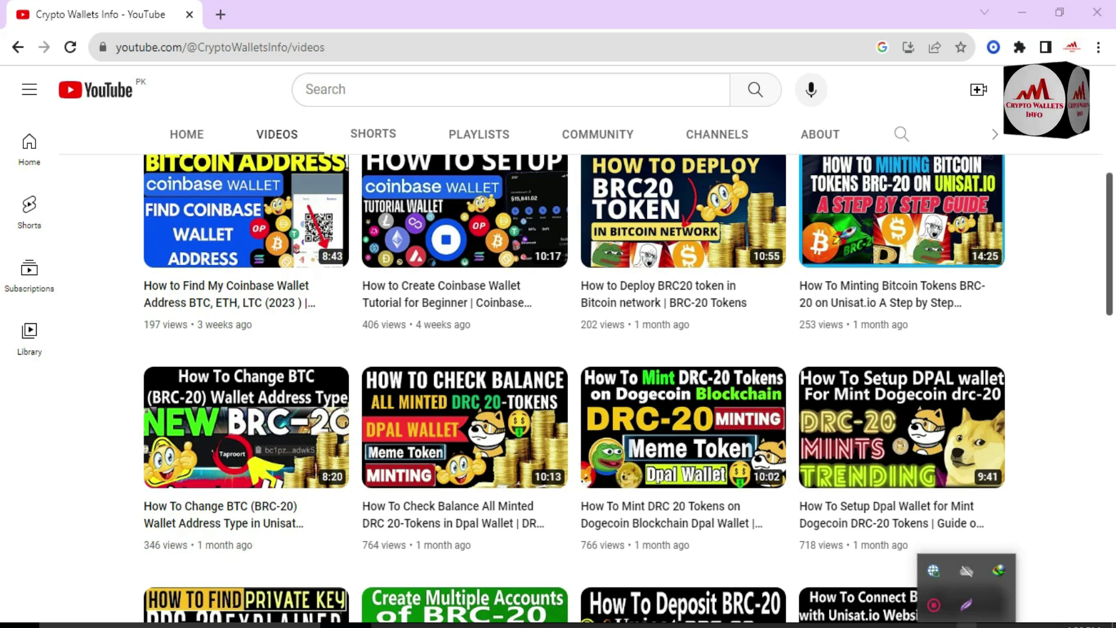